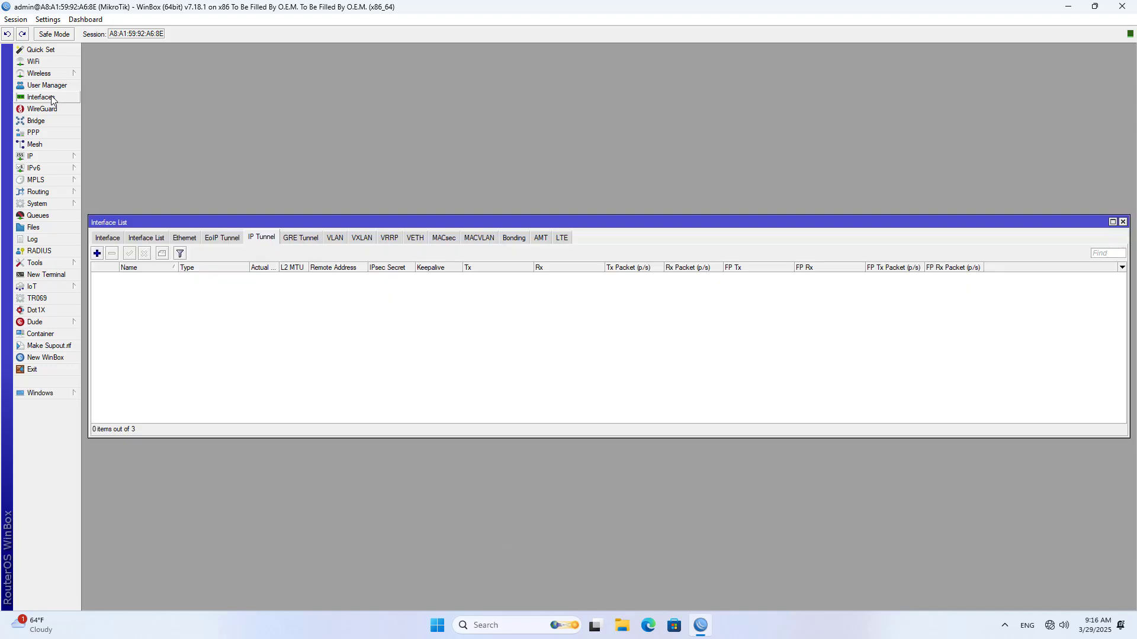
Rename the ether1 interface to WAN.
{"action": "left_click", "coordinate": [114, 239]}
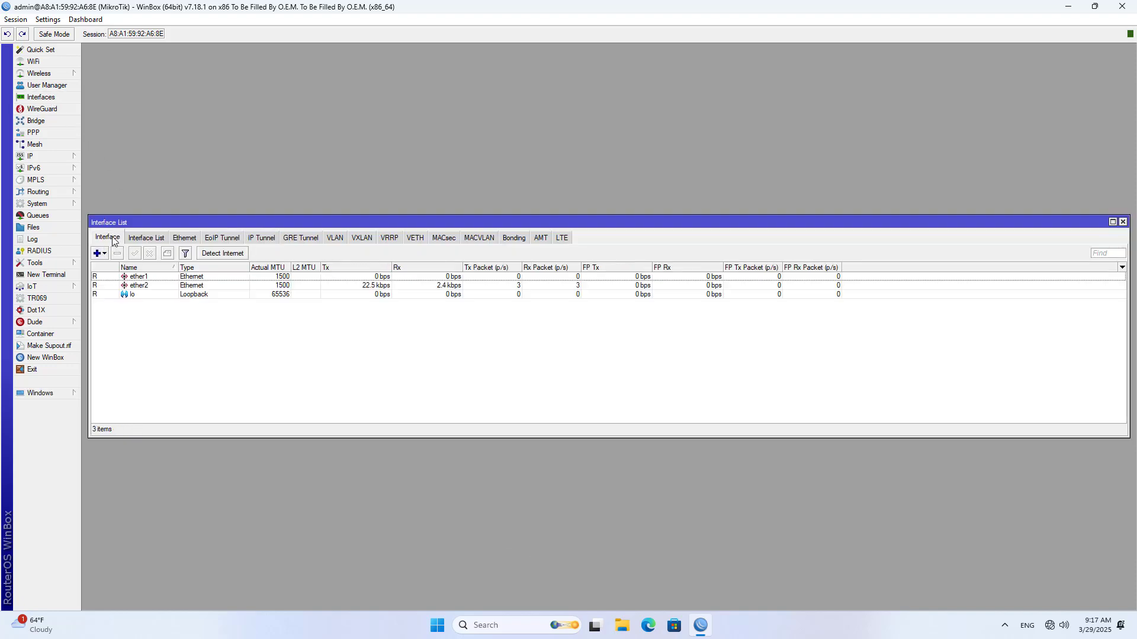
{"action": "left_click", "coordinate": [146, 287]}
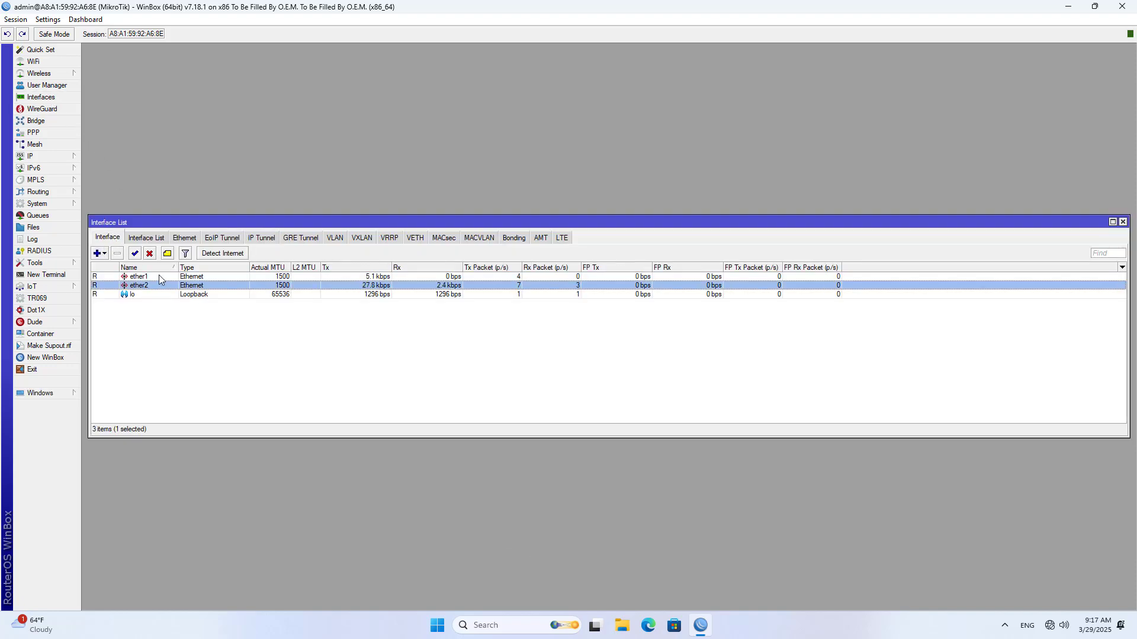
{"action": "double_click", "coordinate": [155, 275]}
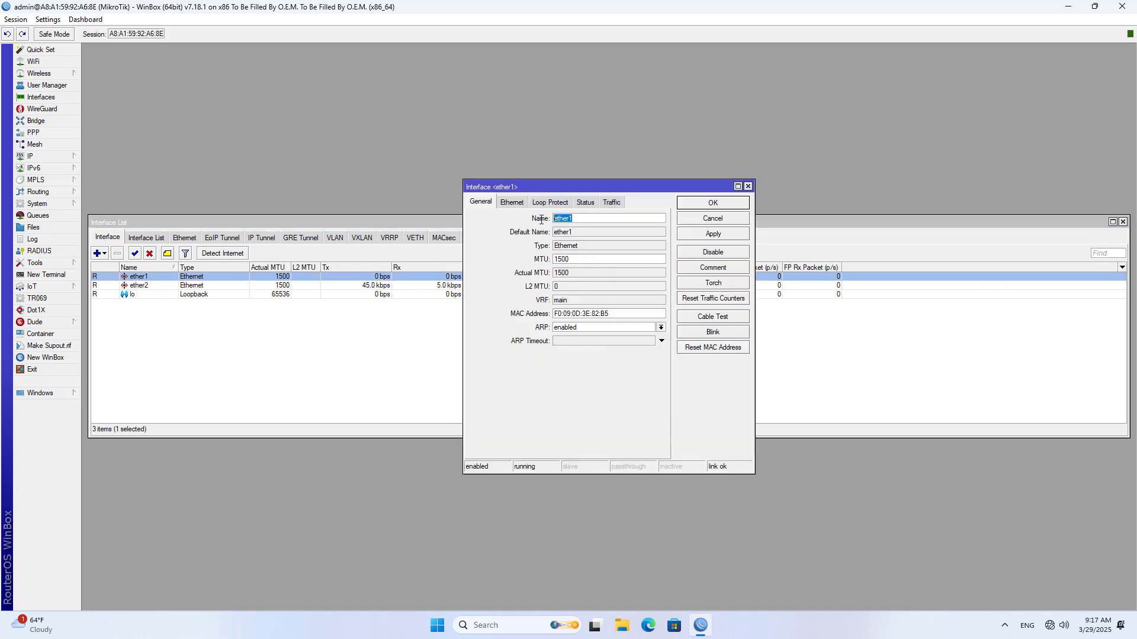
{"action": "type", "text": "WAN"}
{"action": "left_click", "coordinate": [714, 236]}
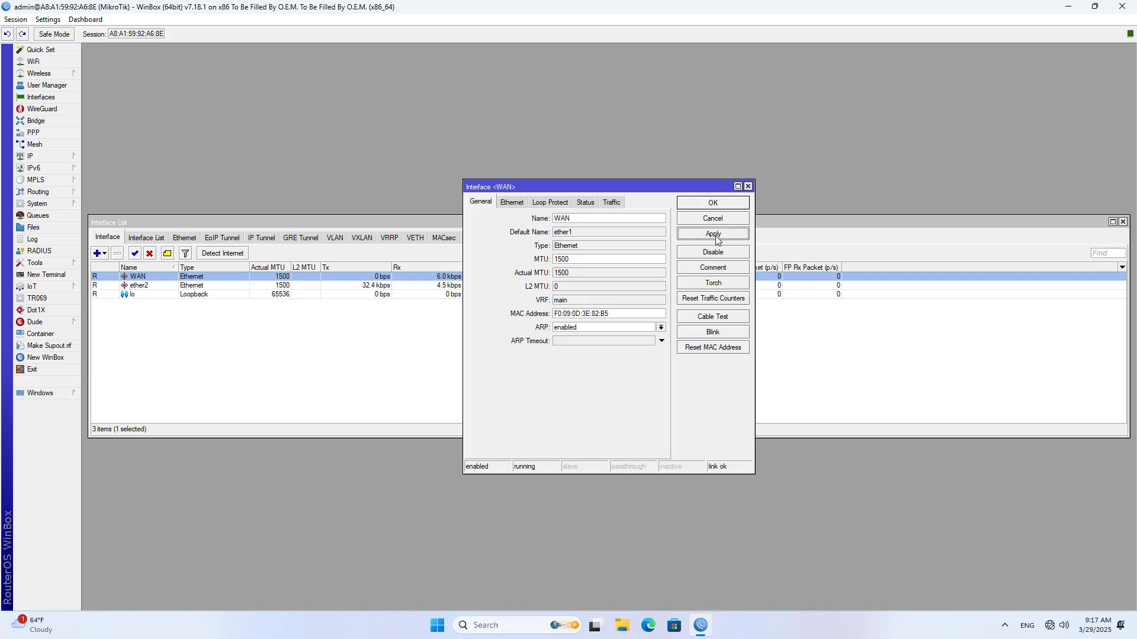
{"action": "left_click", "coordinate": [721, 203]}
Rename the ether2 interface to LAN and close the interface list.
{"action": "left_click", "coordinate": [165, 286]}
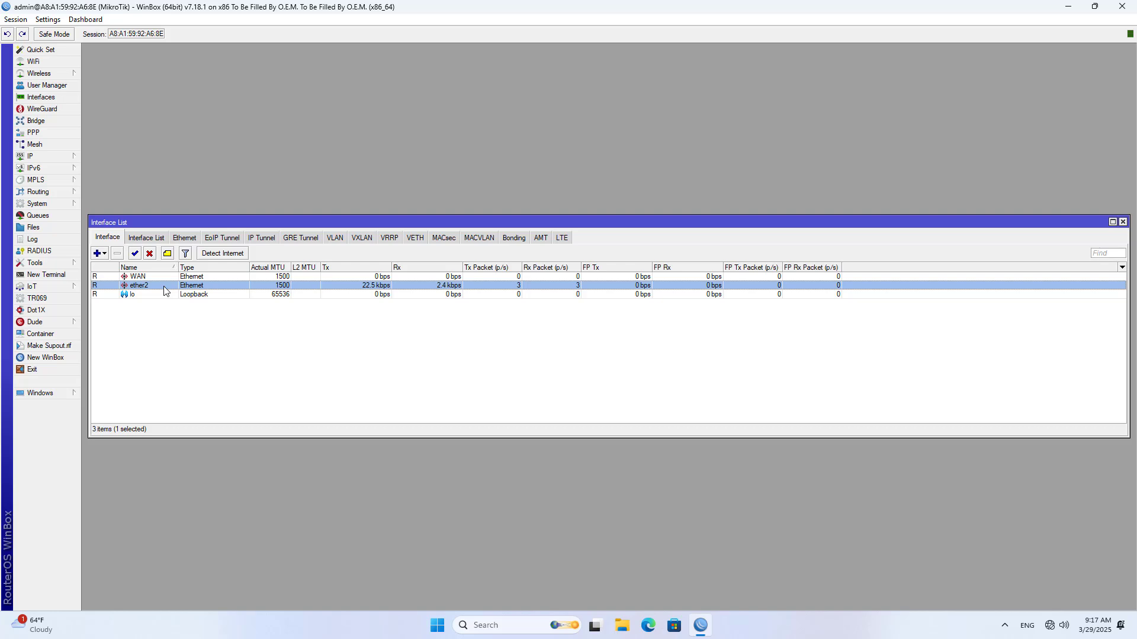
{"action": "double_click", "coordinate": [164, 288]}
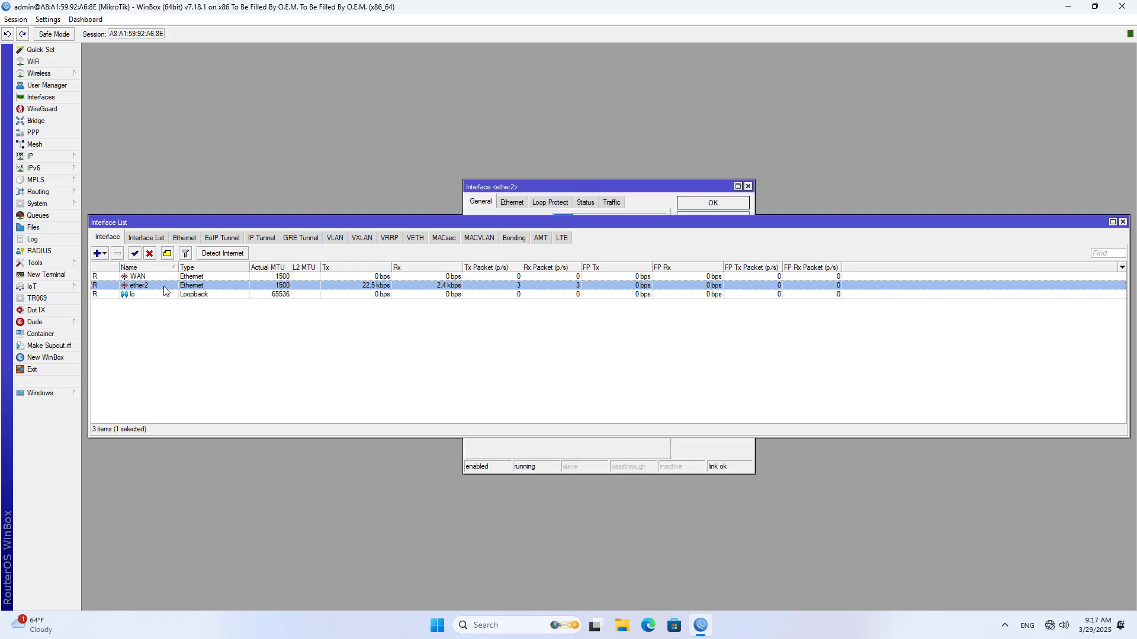
{"action": "left_click_drag", "start_coordinate": [596, 219], "coordinate": [551, 218]}
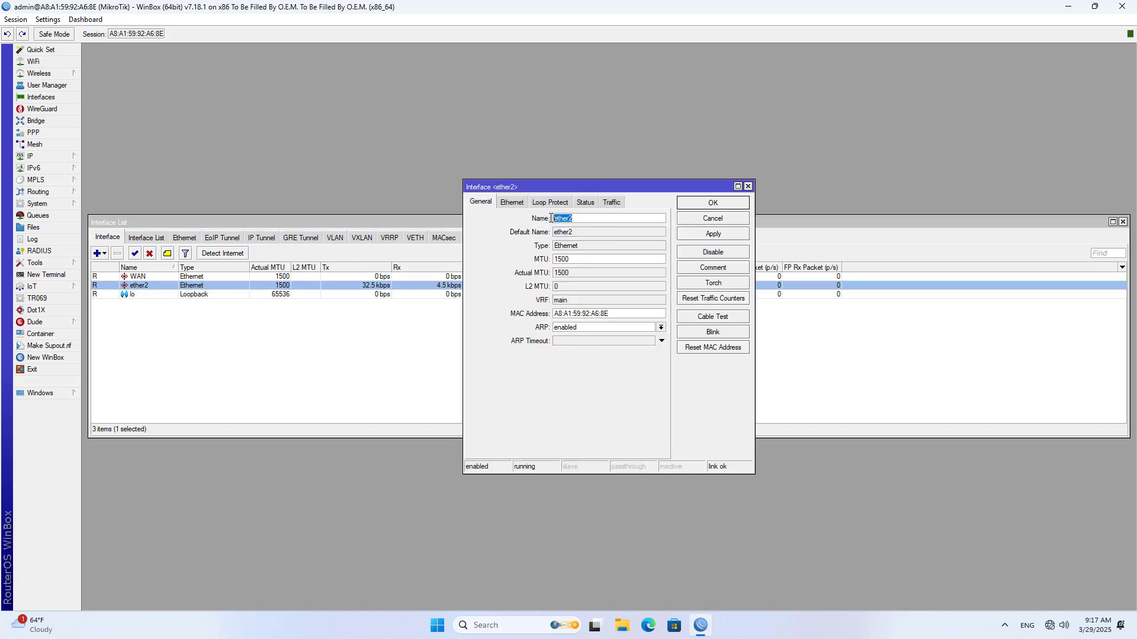
{"action": "type", "text": "LAN"}
{"action": "left_click", "coordinate": [727, 237]}
{"action": "left_click", "coordinate": [717, 203]}
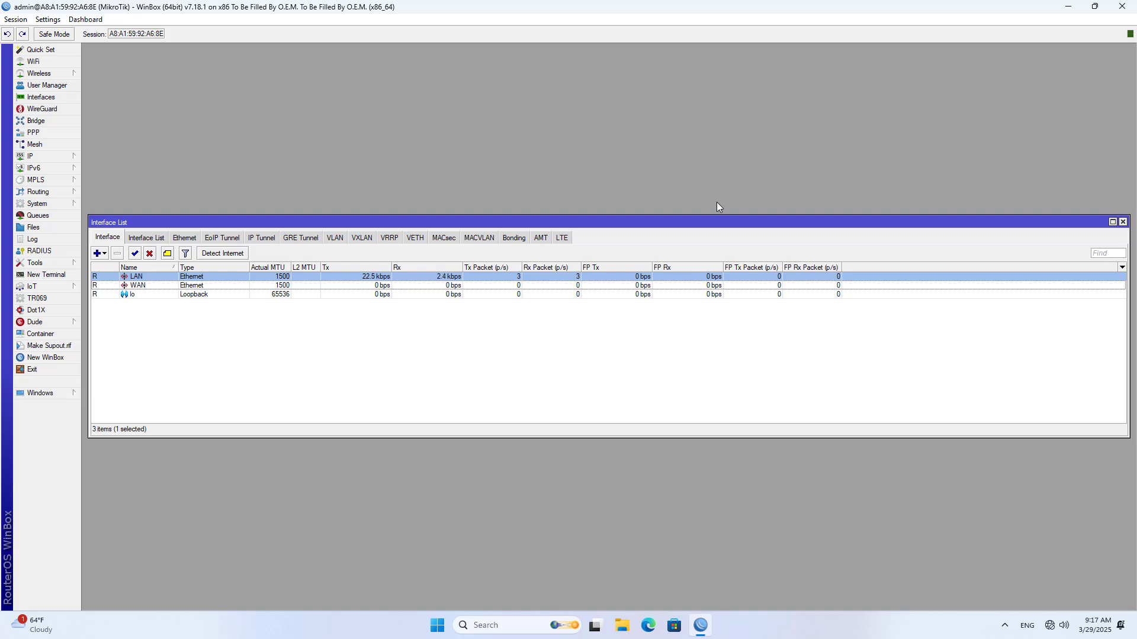
{"action": "left_click", "coordinate": [1122, 222]}
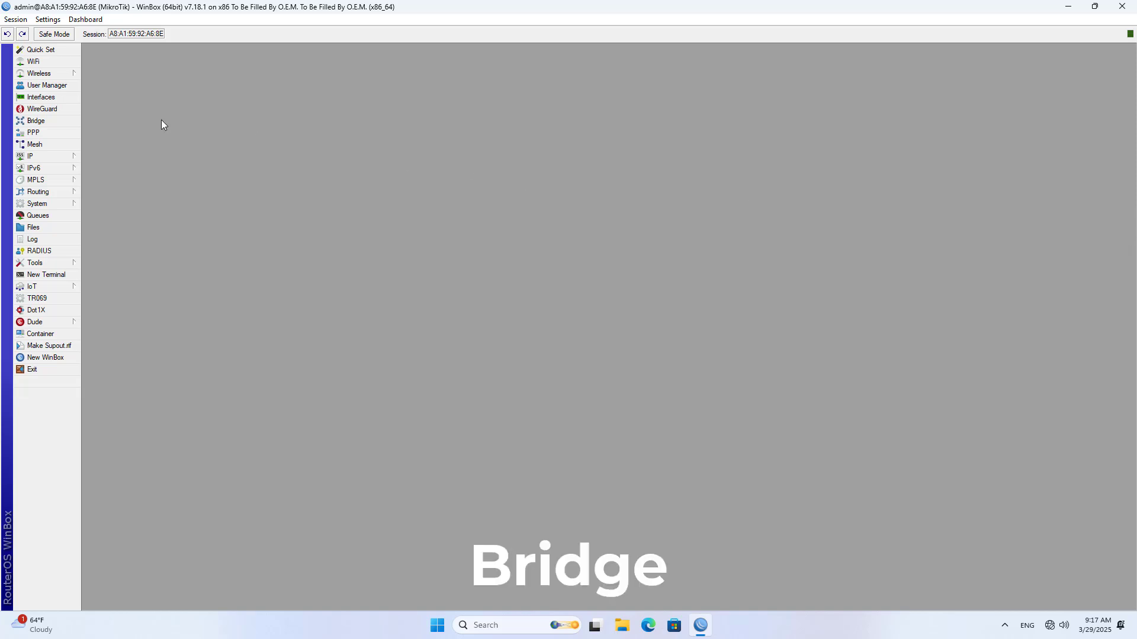
Create a new bridge named bridgeLAN, leaving its other settings at their defaults.
{"action": "left_click", "coordinate": [34, 121]}
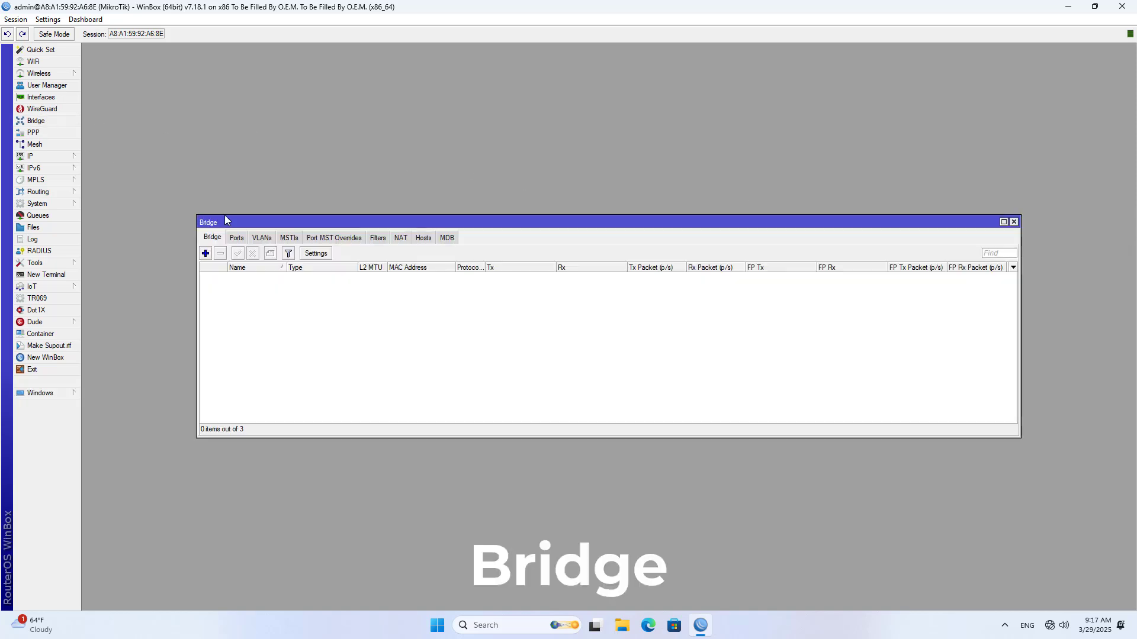
{"action": "left_click", "coordinate": [206, 255]}
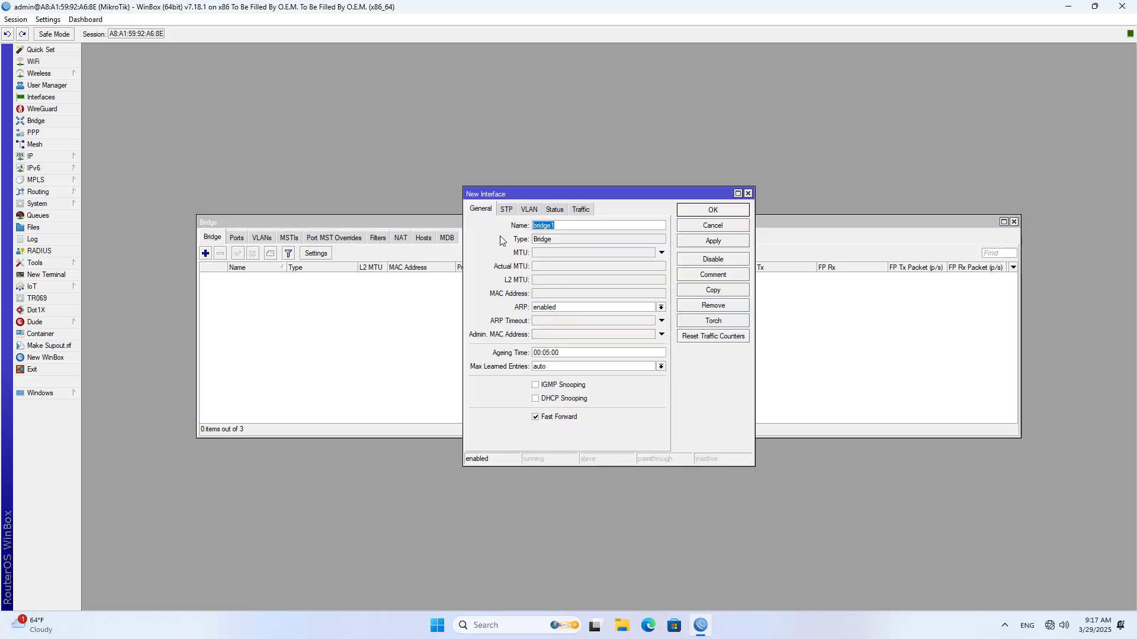
{"action": "left_click_drag", "start_coordinate": [567, 227], "coordinate": [532, 227]}
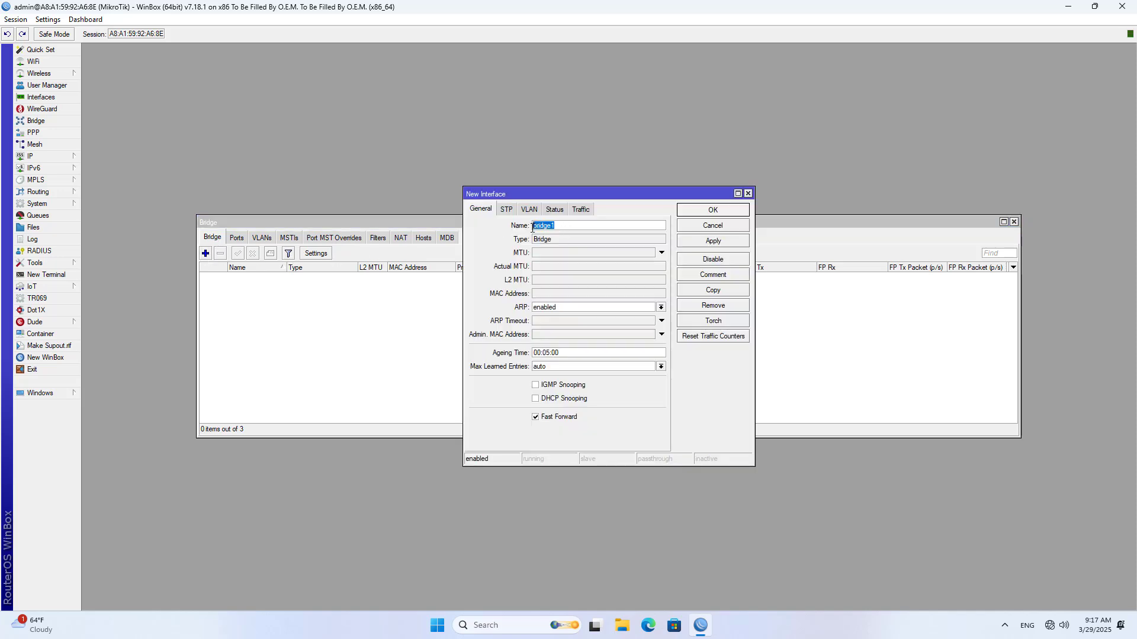
{"action": "left_click", "coordinate": [574, 226]}
{"action": "type", "text": "LAI"}
{"action": "double_click", "coordinate": [544, 230]}
{"action": "left_click", "coordinate": [713, 242]}
{"action": "left_click", "coordinate": [713, 210]}
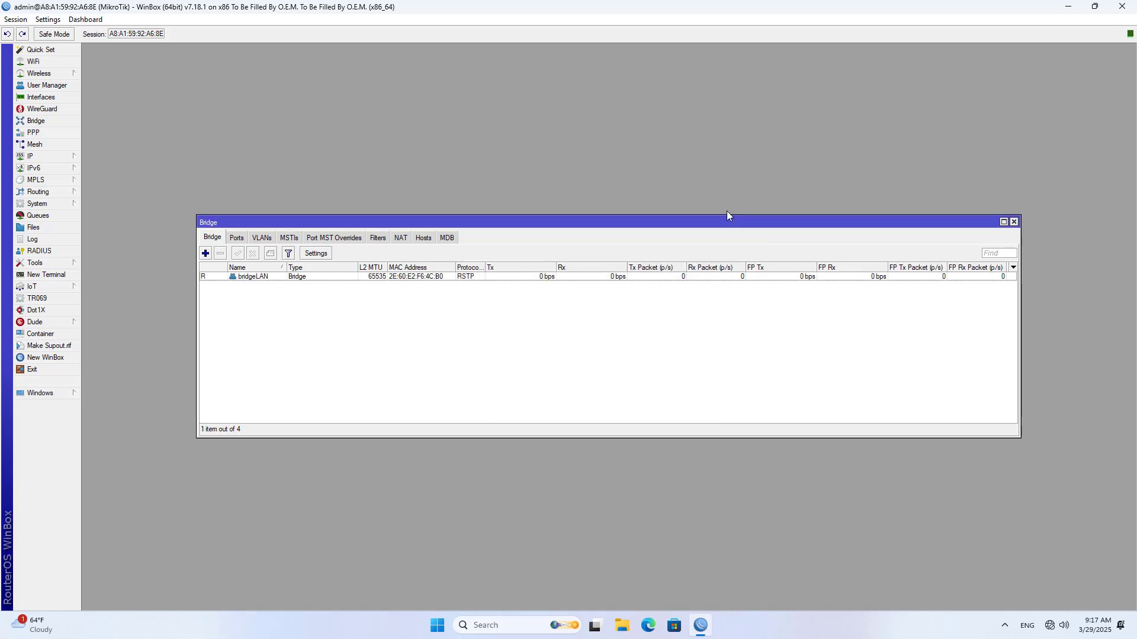
{"action": "left_click", "coordinate": [270, 277]}
Add the LAN interface as a port of bridgeLAN.
{"action": "left_click", "coordinate": [237, 239]}
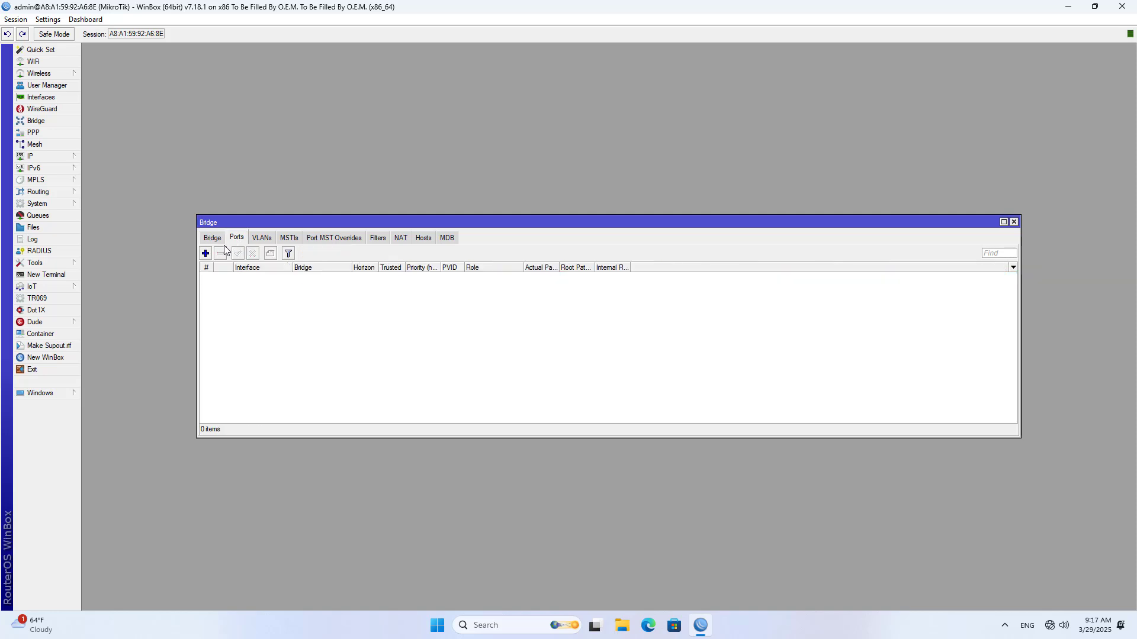
{"action": "left_click", "coordinate": [213, 240]}
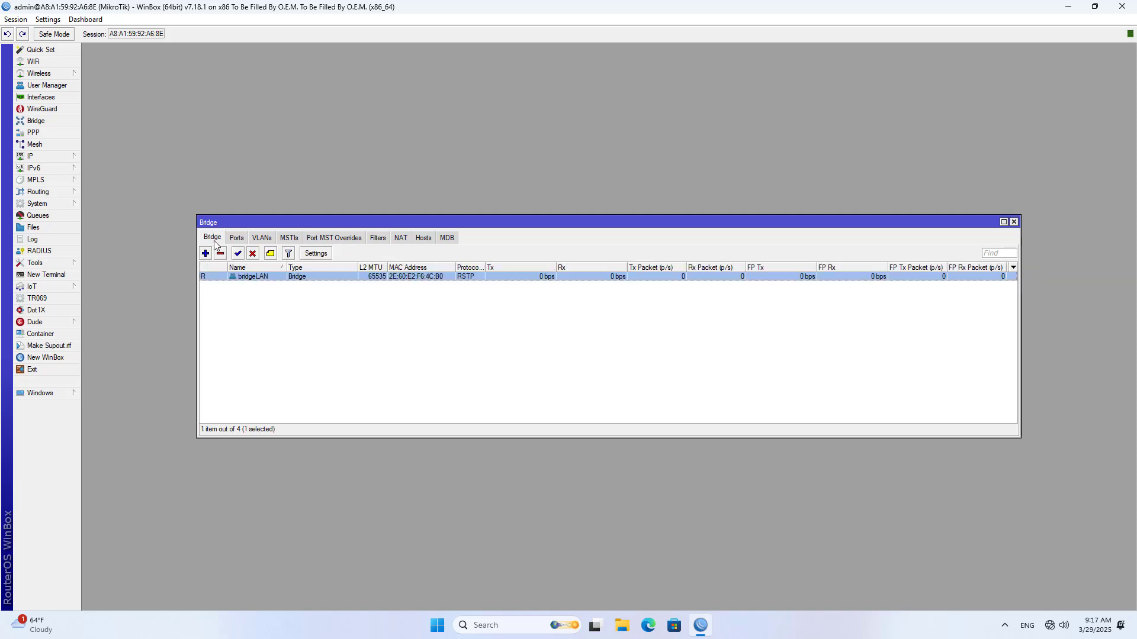
{"action": "left_click", "coordinate": [237, 238]}
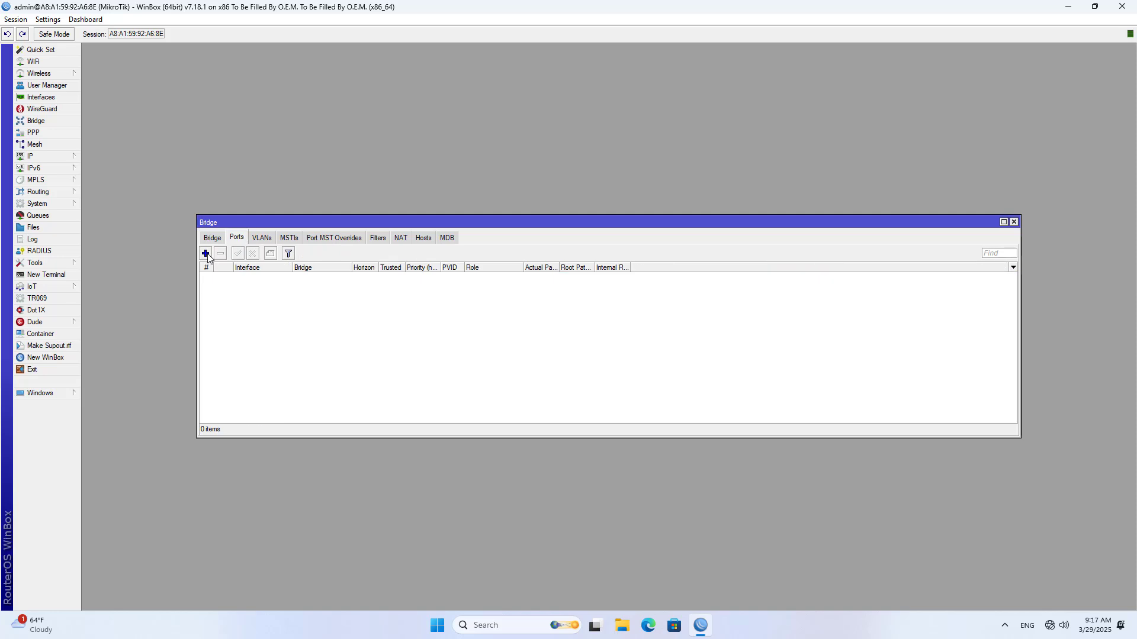
{"action": "left_click", "coordinate": [206, 253]}
{"action": "left_click", "coordinate": [556, 272]}
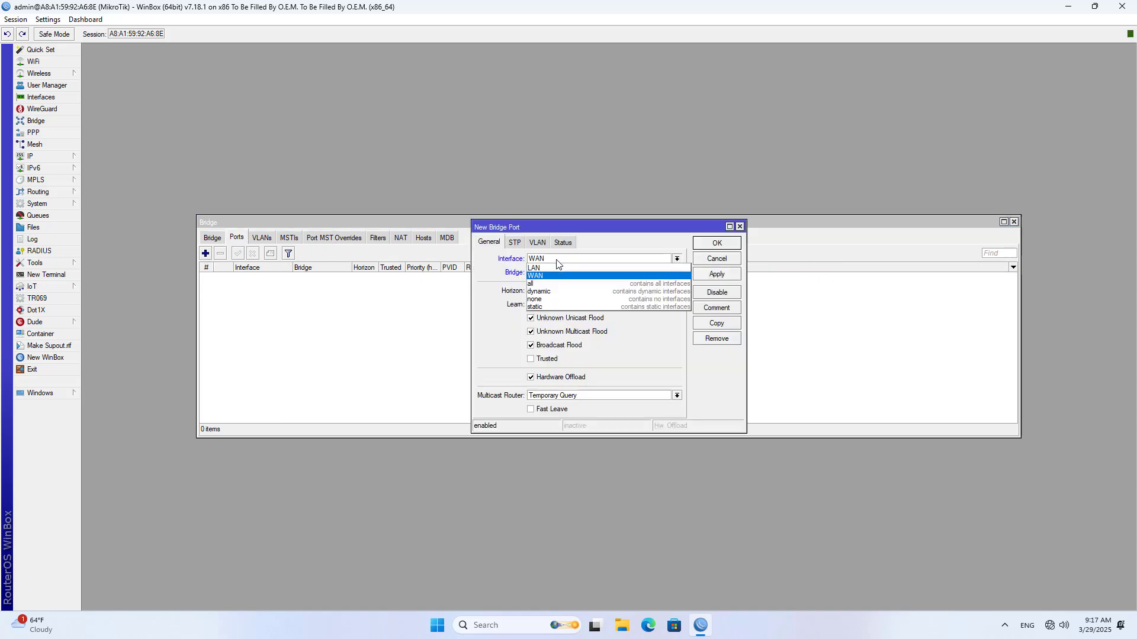
{"action": "left_click", "coordinate": [556, 272]}
{"action": "left_click", "coordinate": [558, 273]}
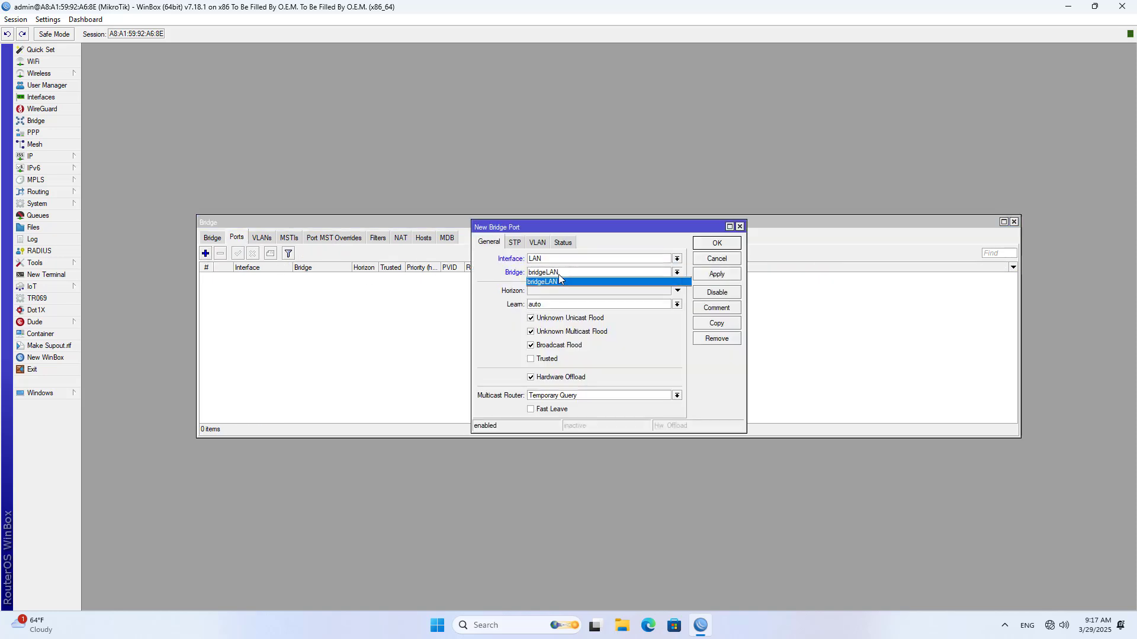
{"action": "left_click", "coordinate": [555, 282]}
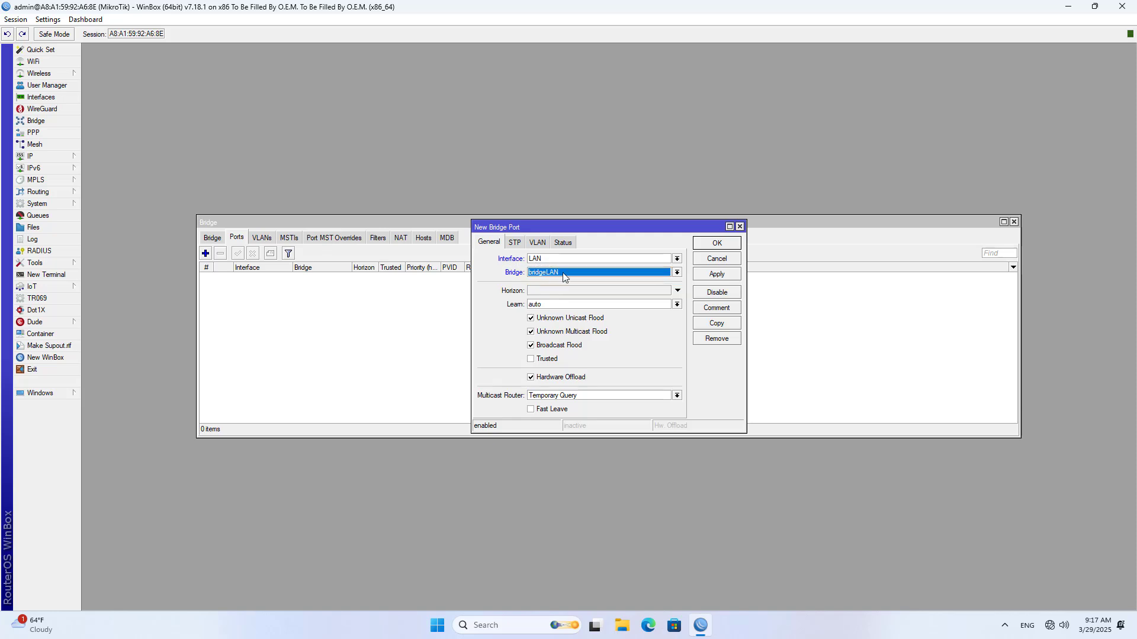
{"action": "left_click", "coordinate": [729, 276]}
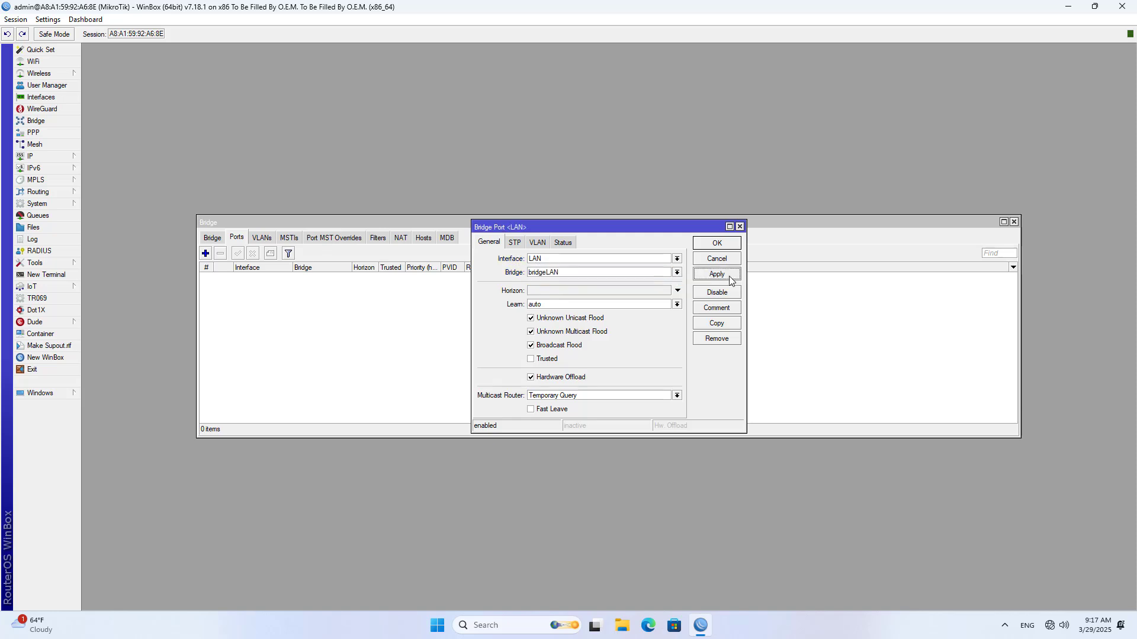
{"action": "left_click", "coordinate": [715, 244]}
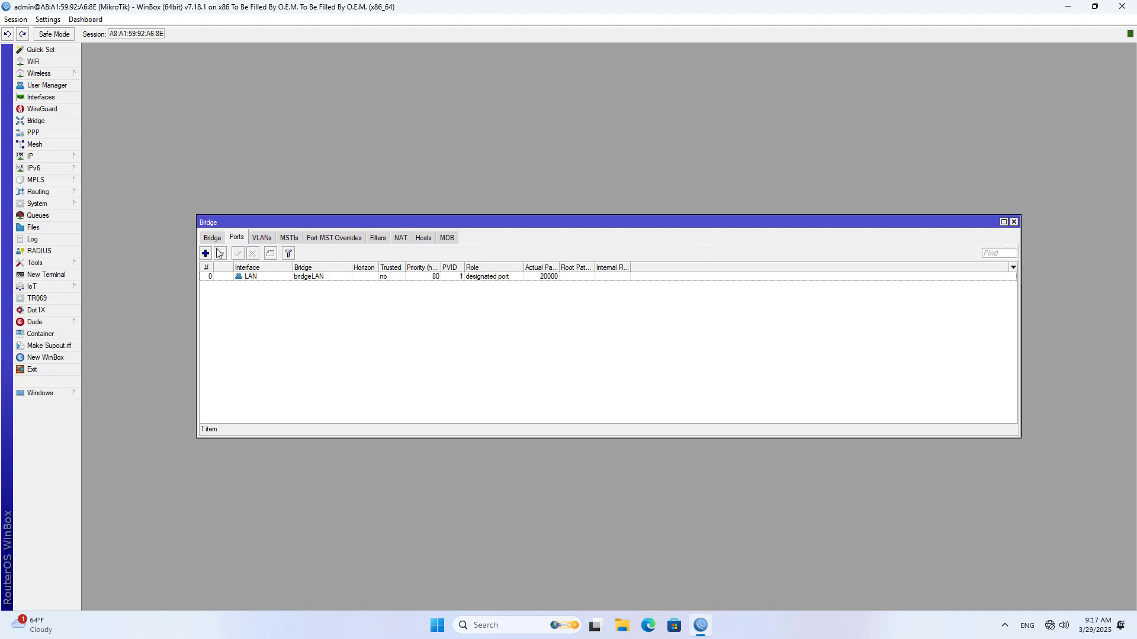
{"action": "left_click", "coordinate": [220, 241]}
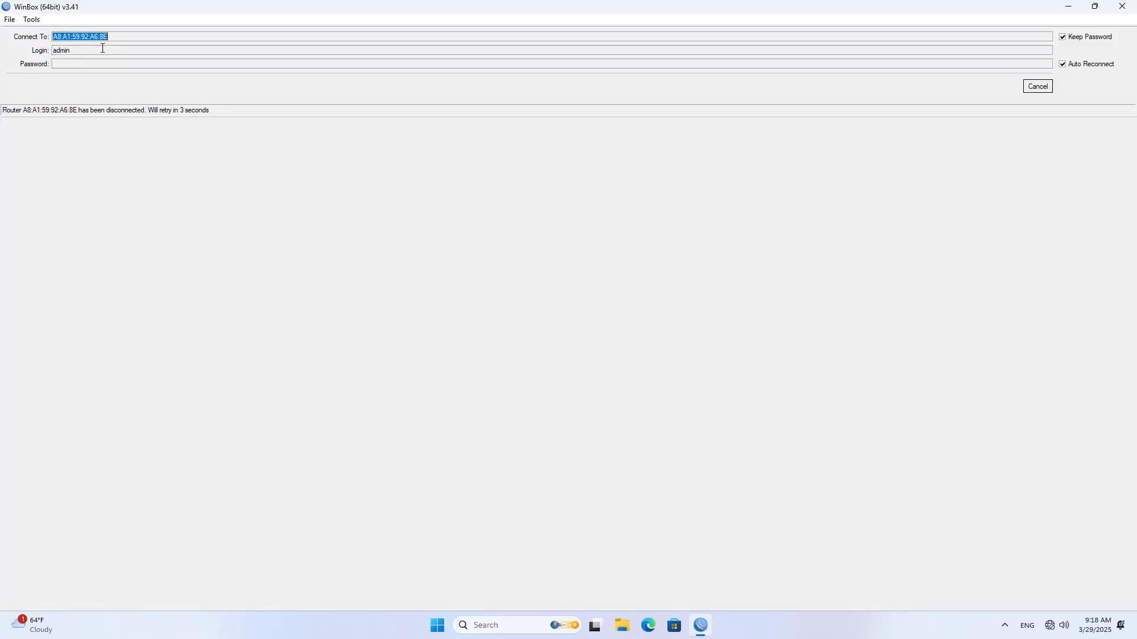
Cancel the automatic reconnection and connect again to the MikroTik router from the discovered neighbors.
{"action": "left_click", "coordinate": [1036, 87]}
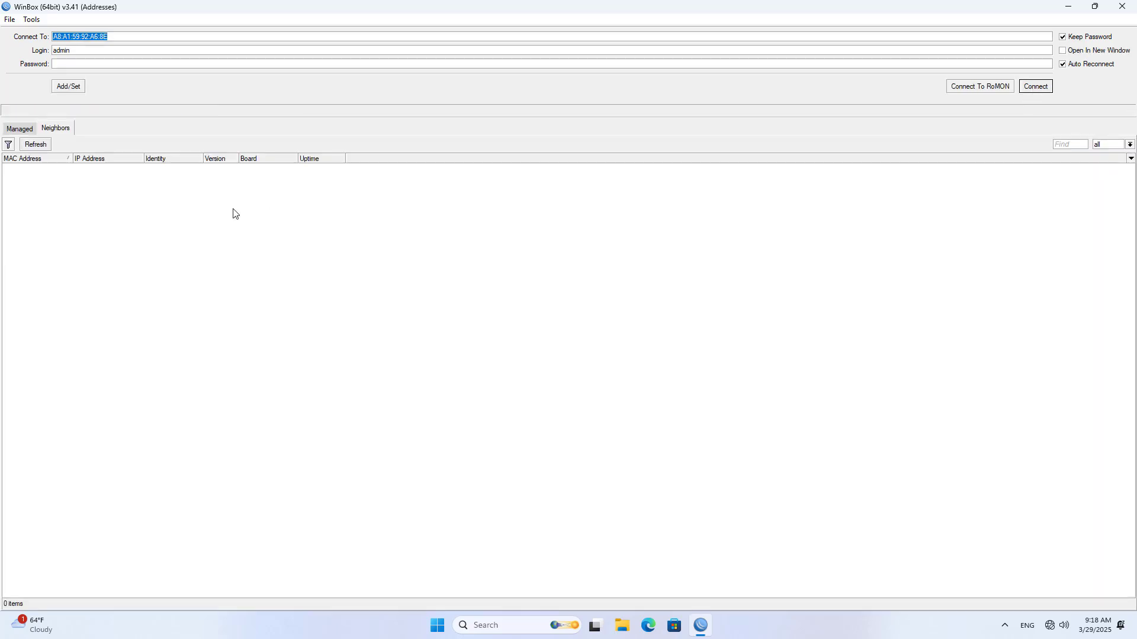
{"action": "left_click", "coordinate": [234, 210]}
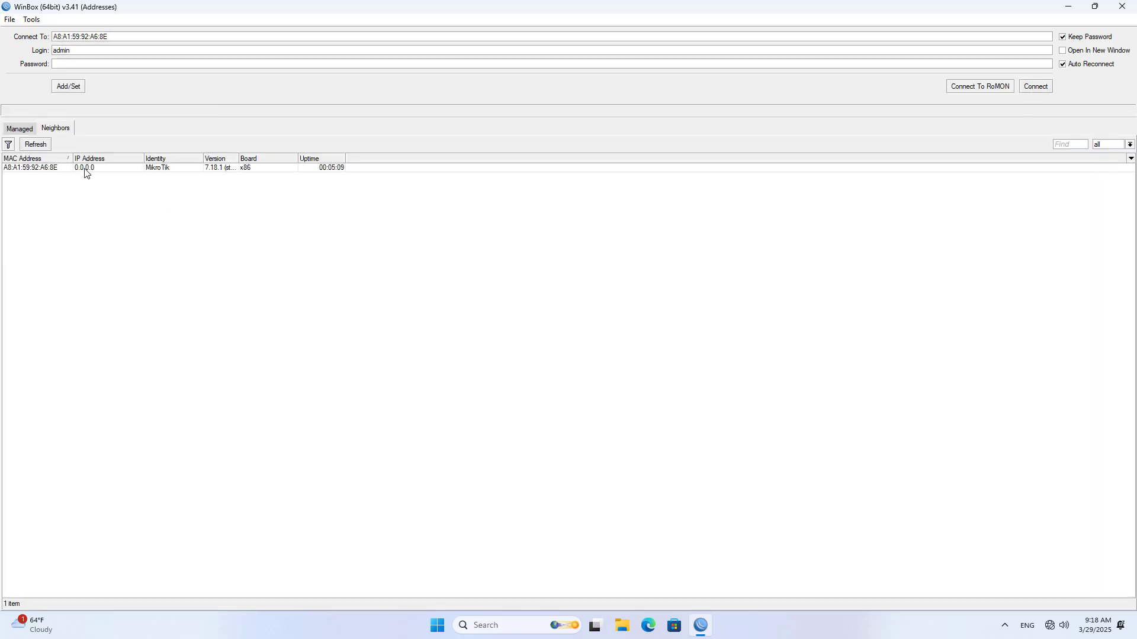
{"action": "left_click", "coordinate": [86, 170]}
{"action": "left_click", "coordinate": [1043, 86]}
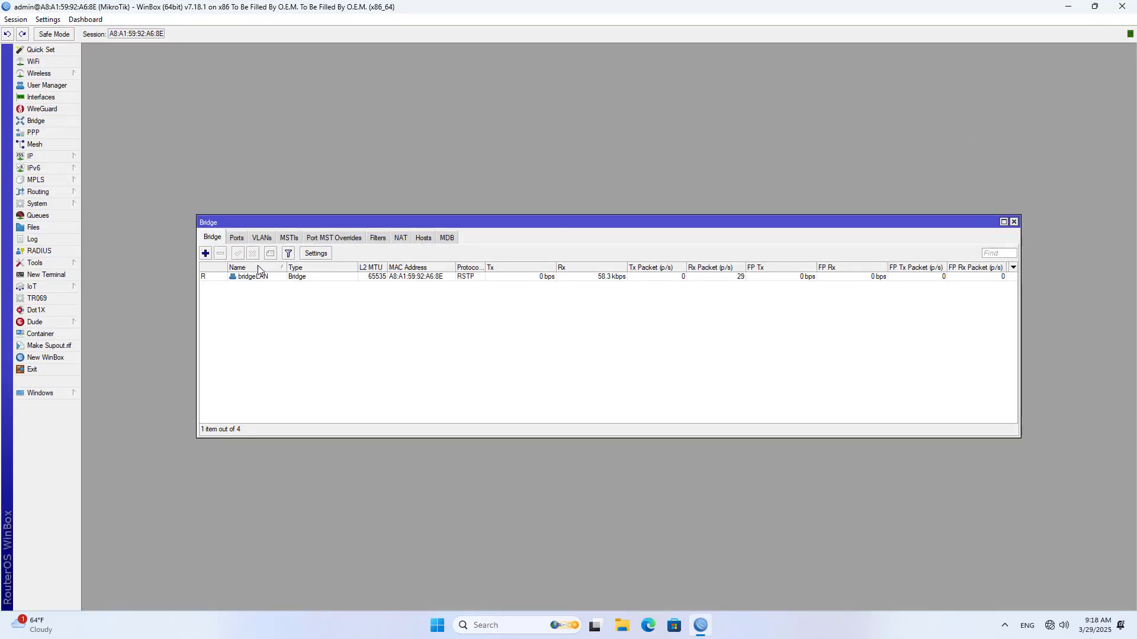
Check the bridgeLAN entry and its LAN port assignment, and close the bridge window.
{"action": "left_click", "coordinate": [259, 276]}
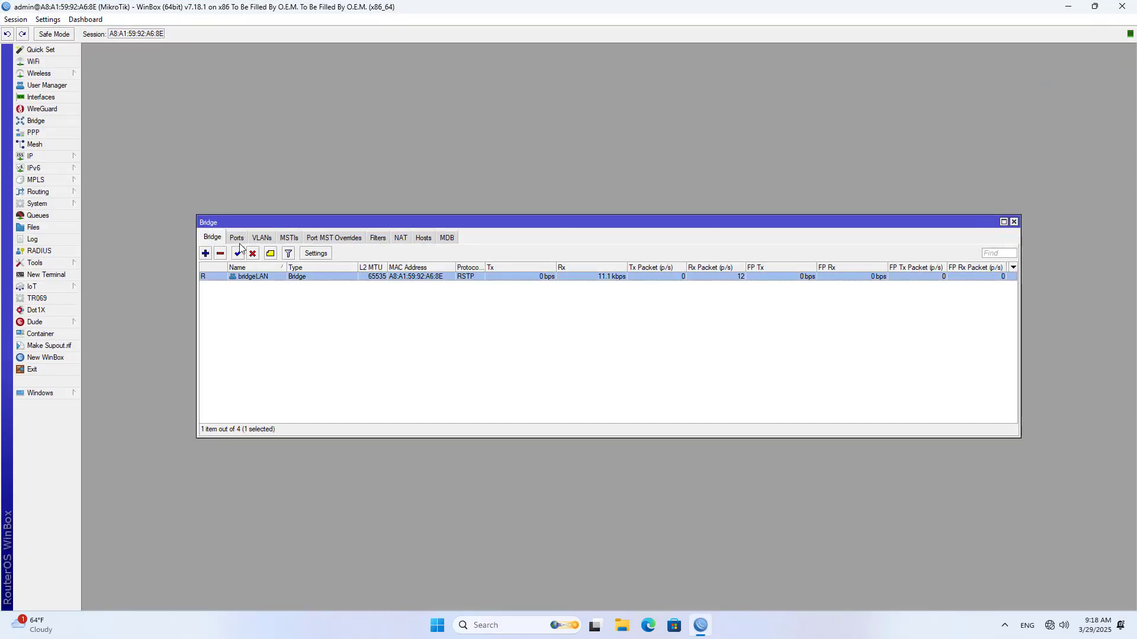
{"action": "left_click", "coordinate": [237, 238]}
{"action": "left_click", "coordinate": [251, 277]}
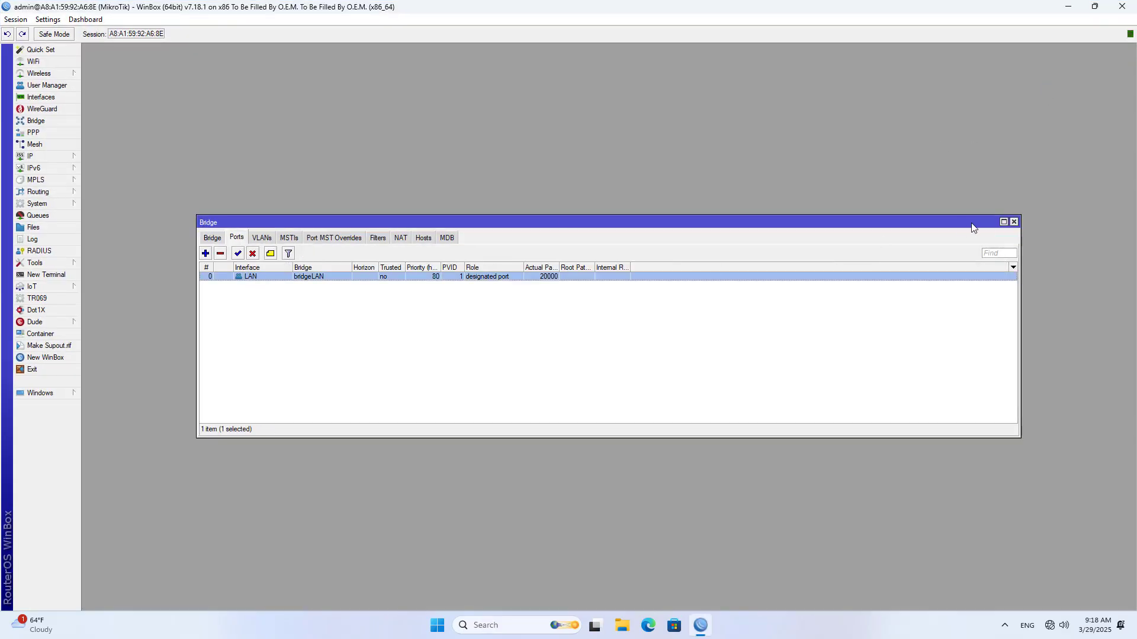
{"action": "left_click", "coordinate": [1014, 222]}
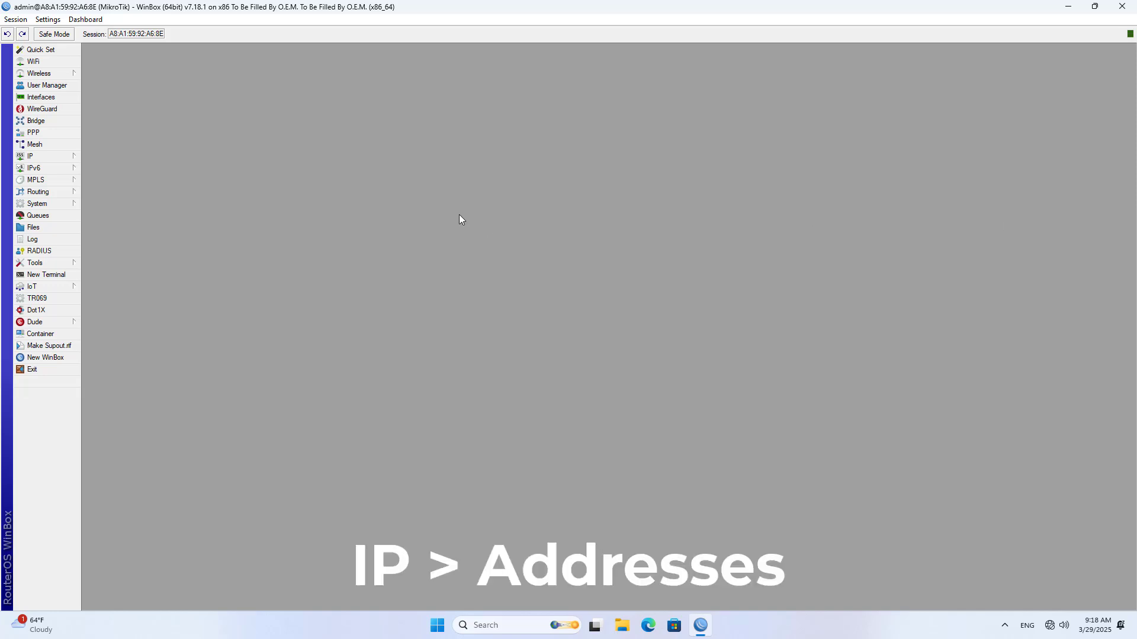
Add the IP address 192.168.88.1/24 to the bridgeLAN interface.
{"action": "left_click", "coordinate": [48, 158]}
{"action": "left_click", "coordinate": [108, 171]}
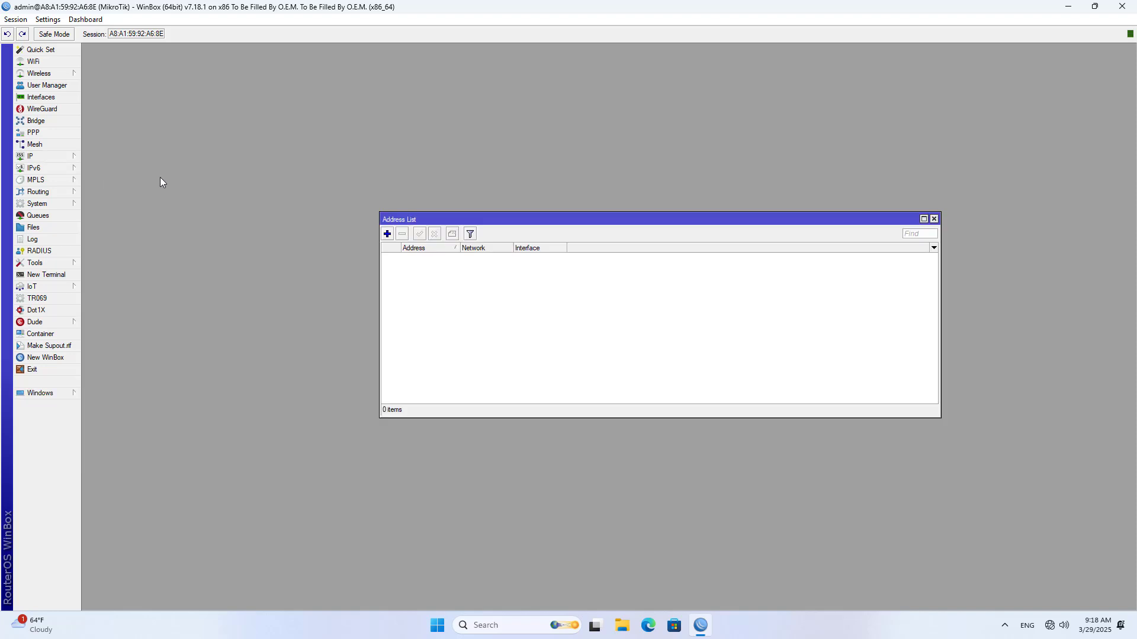
{"action": "left_click", "coordinate": [388, 235]}
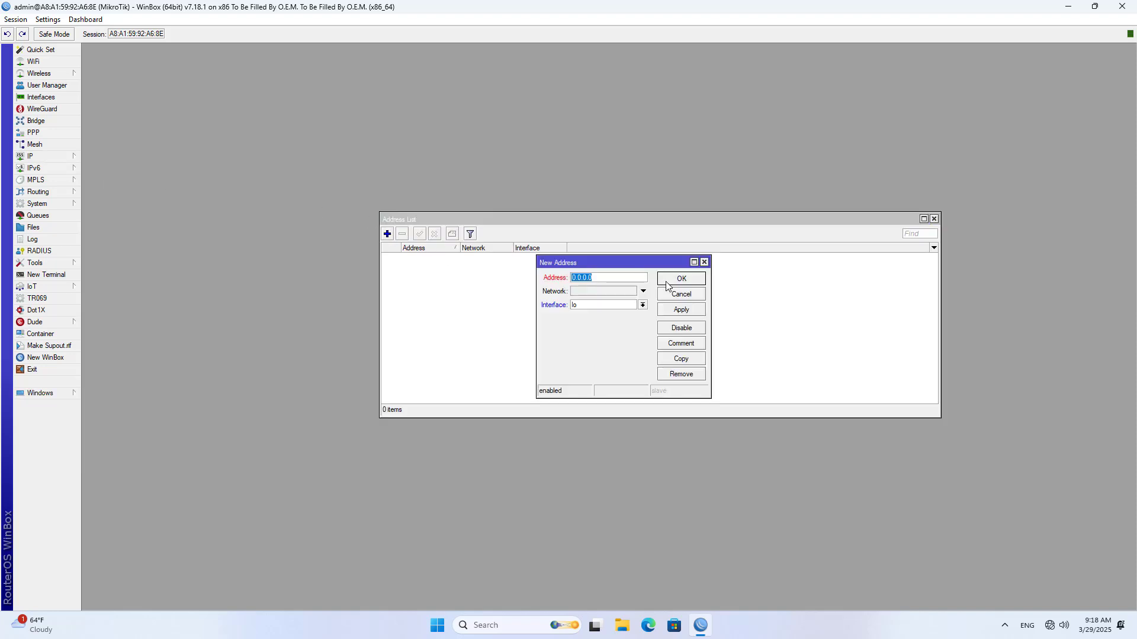
{"action": "type", "text": "192.168.88.1/24"}
{"action": "left_click", "coordinate": [643, 306]}
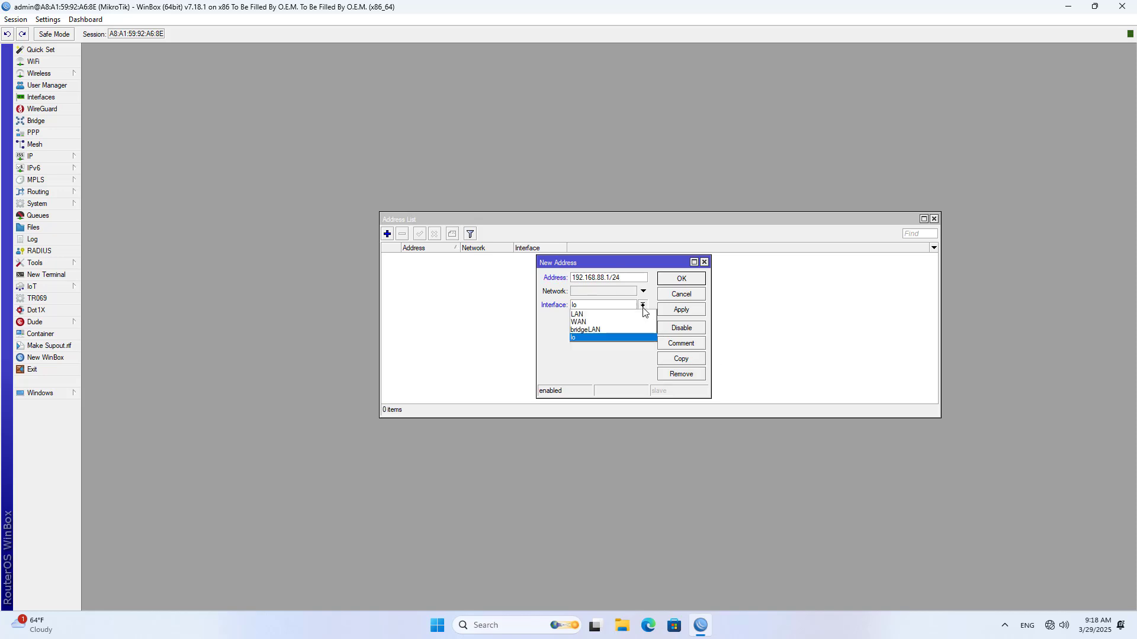
{"action": "left_click", "coordinate": [632, 329]}
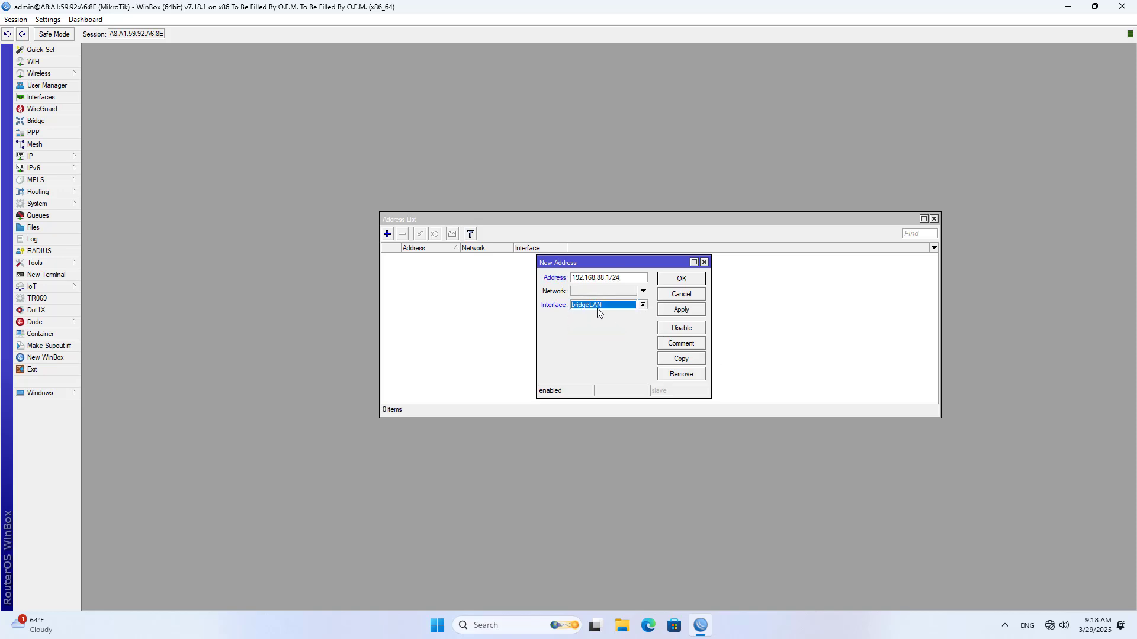
{"action": "left_click", "coordinate": [627, 276]}
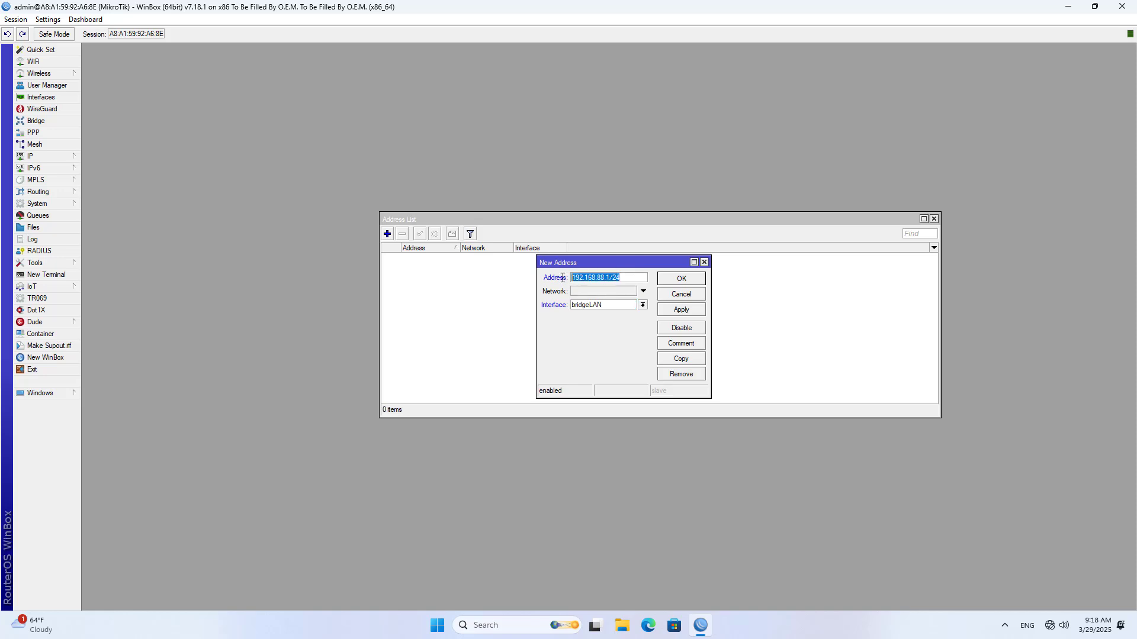
{"action": "left_click", "coordinate": [610, 307]}
{"action": "left_click", "coordinate": [610, 306]}
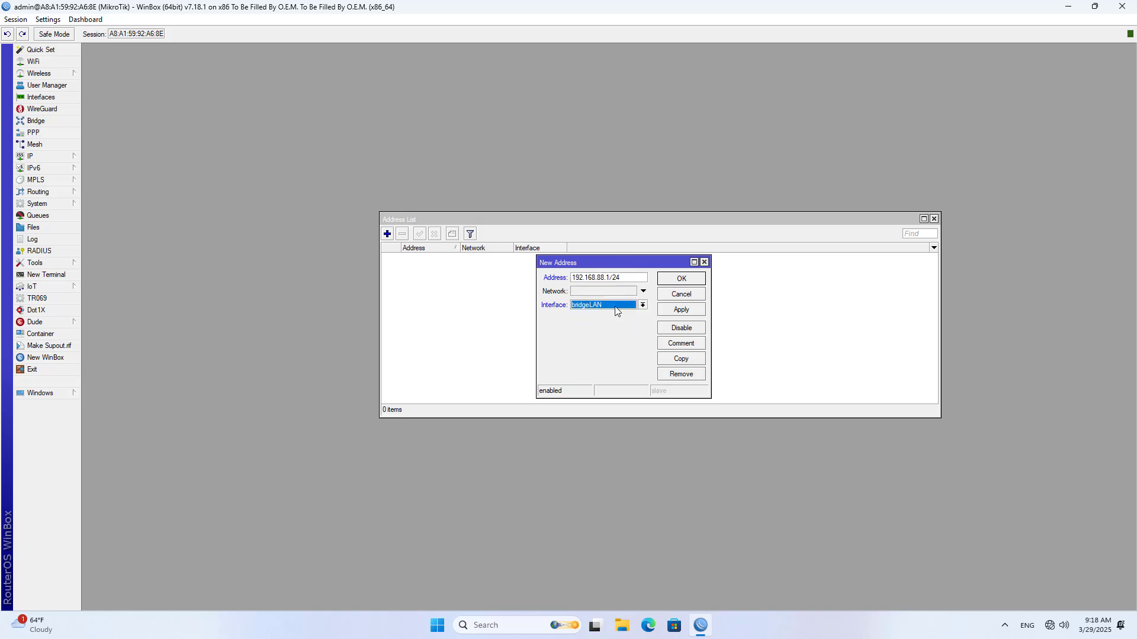
{"action": "left_click", "coordinate": [682, 310]}
{"action": "left_click", "coordinate": [681, 279]}
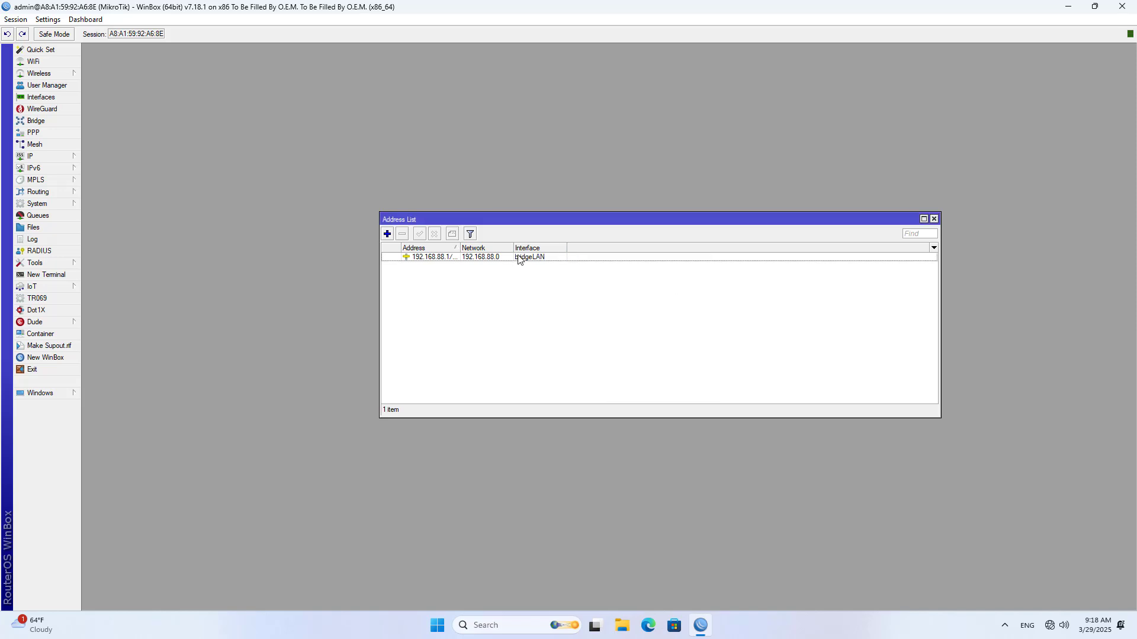
Start the DHCP server setup wizard and choose bridgeLAN as the DHCP server interface.
{"action": "left_click", "coordinate": [502, 258]}
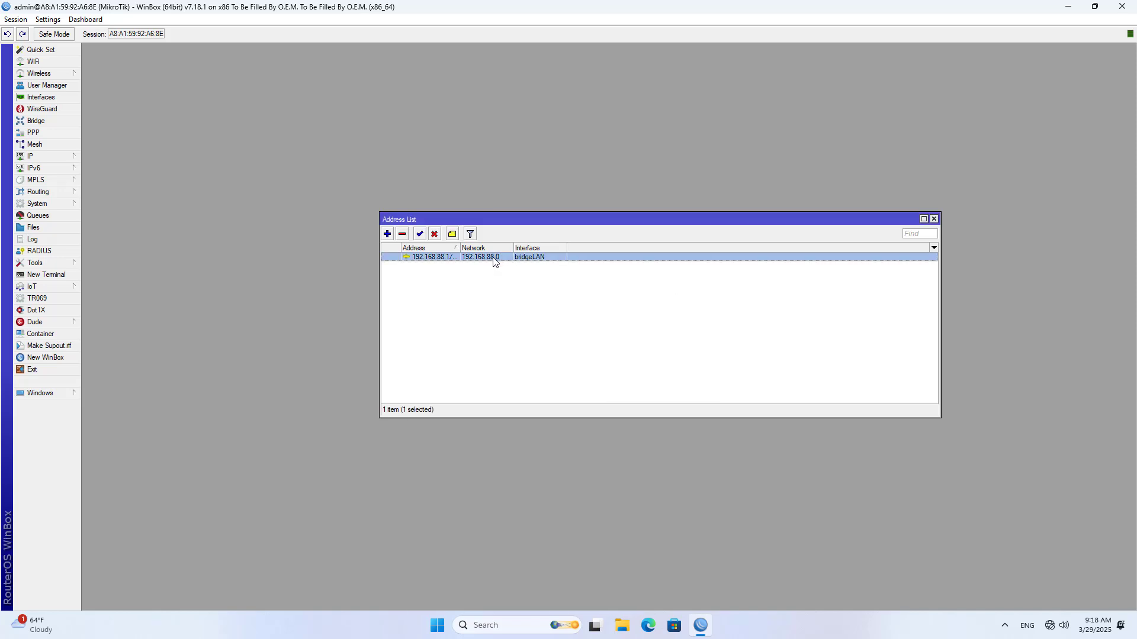
{"action": "left_click_drag", "start_coordinate": [460, 247], "coordinate": [701, 61]}
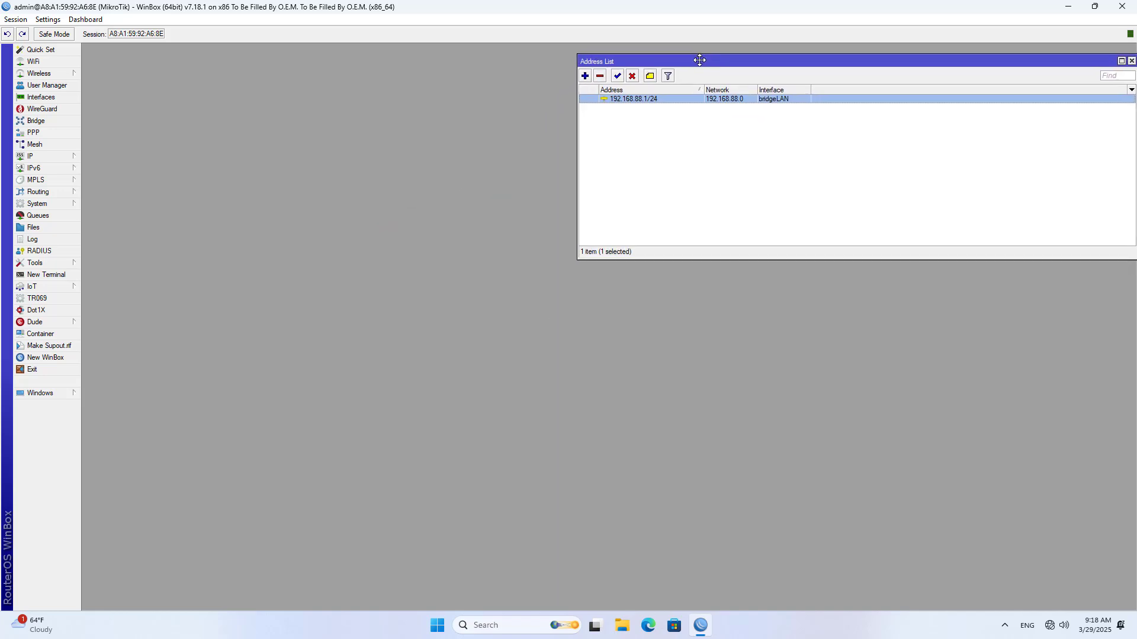
{"action": "left_click", "coordinate": [32, 157]}
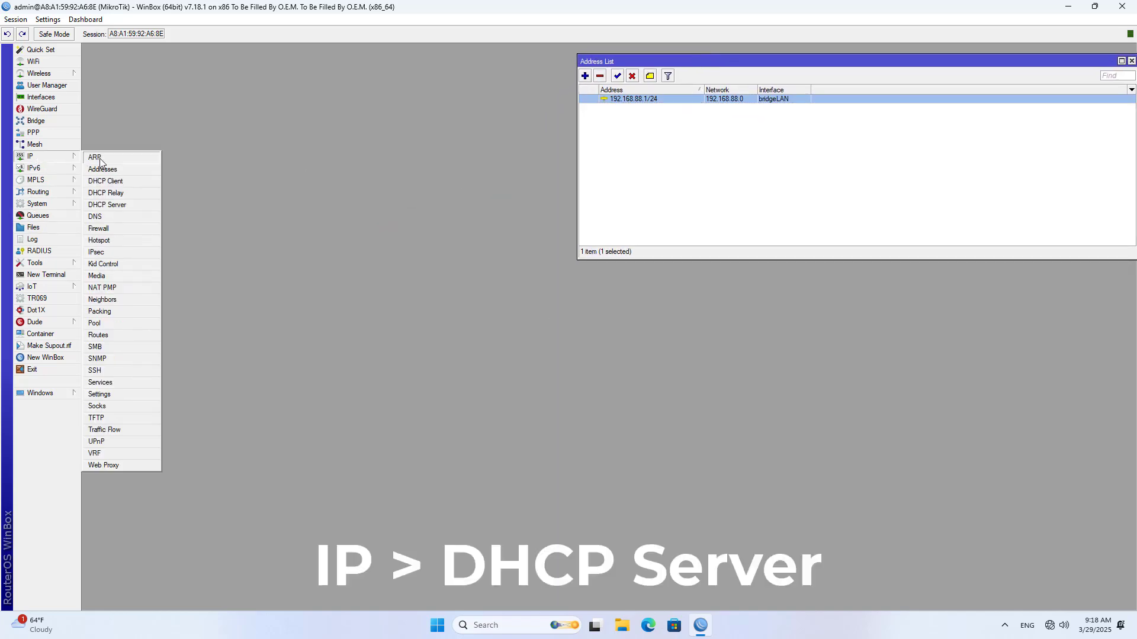
{"action": "left_click", "coordinate": [109, 206]}
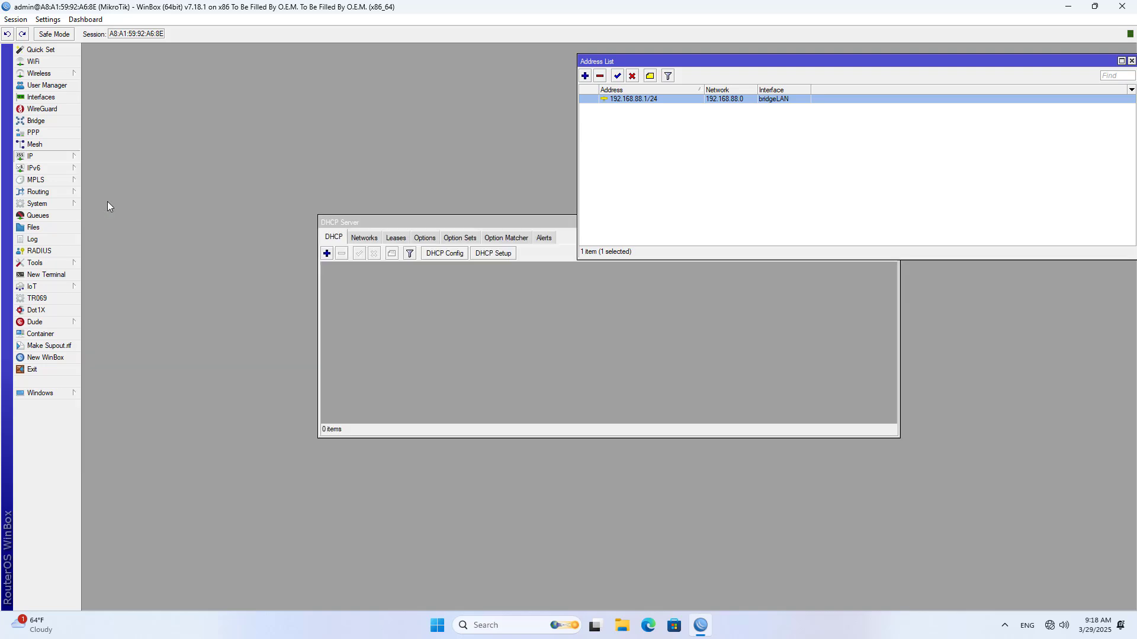
{"action": "left_click_drag", "start_coordinate": [424, 225], "coordinate": [314, 266]}
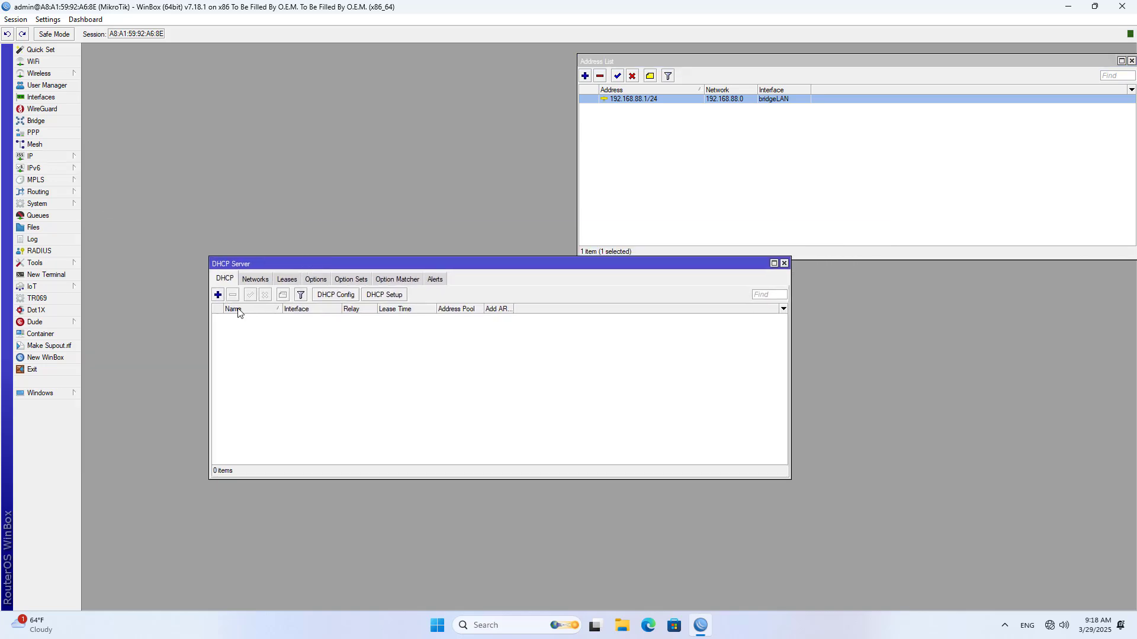
{"action": "left_click", "coordinate": [382, 295]}
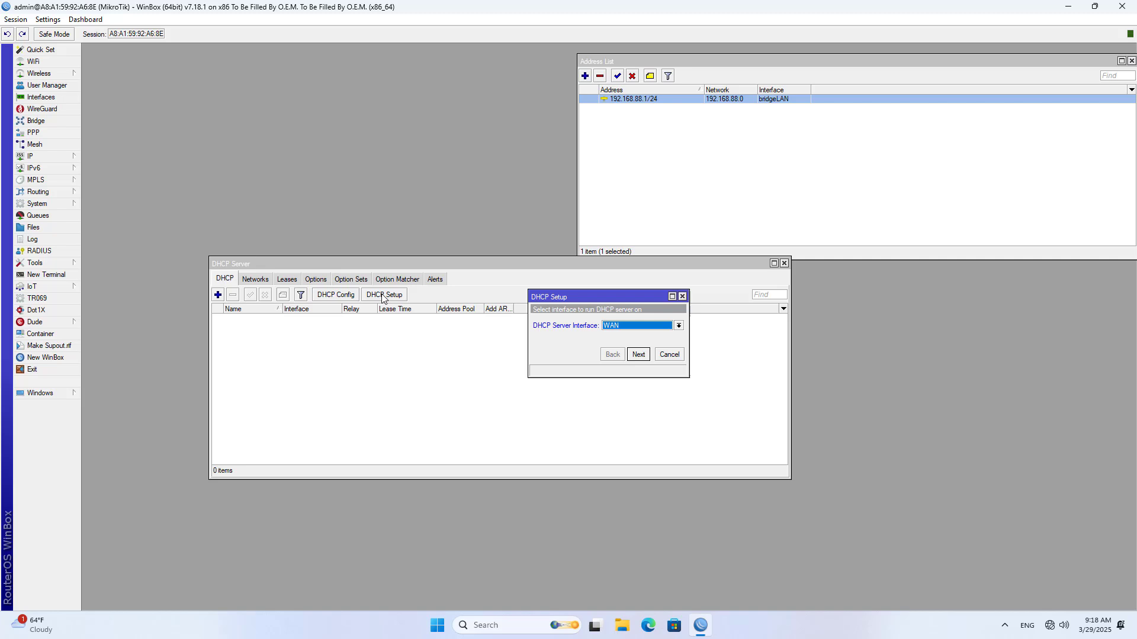
{"action": "left_click", "coordinate": [679, 326]}
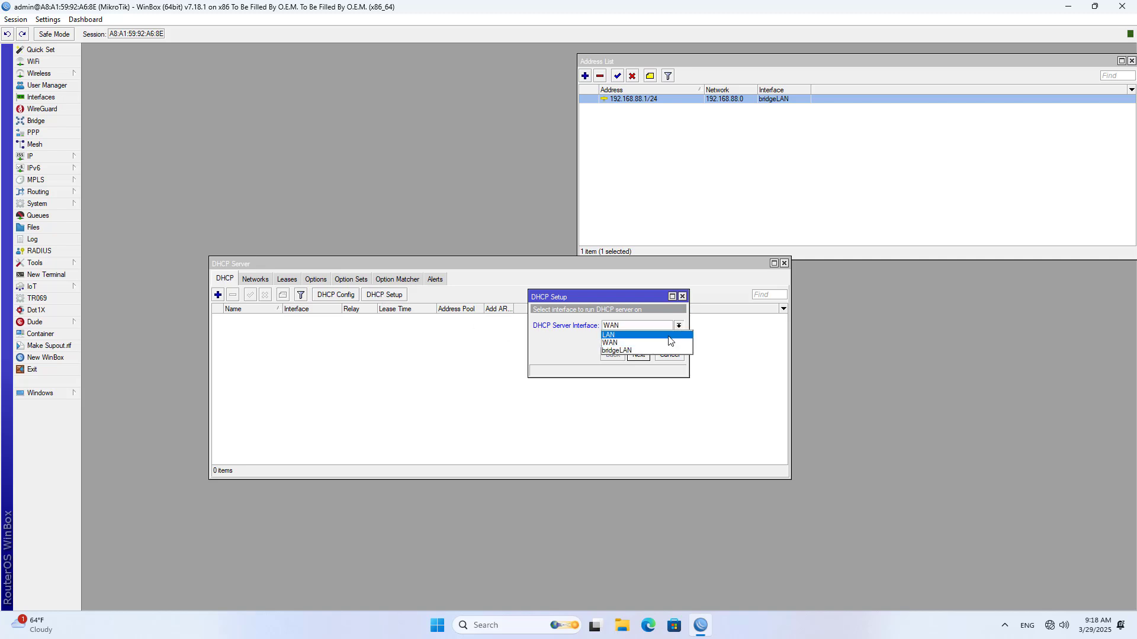
{"action": "left_click", "coordinate": [645, 350]}
{"action": "left_click", "coordinate": [638, 355]}
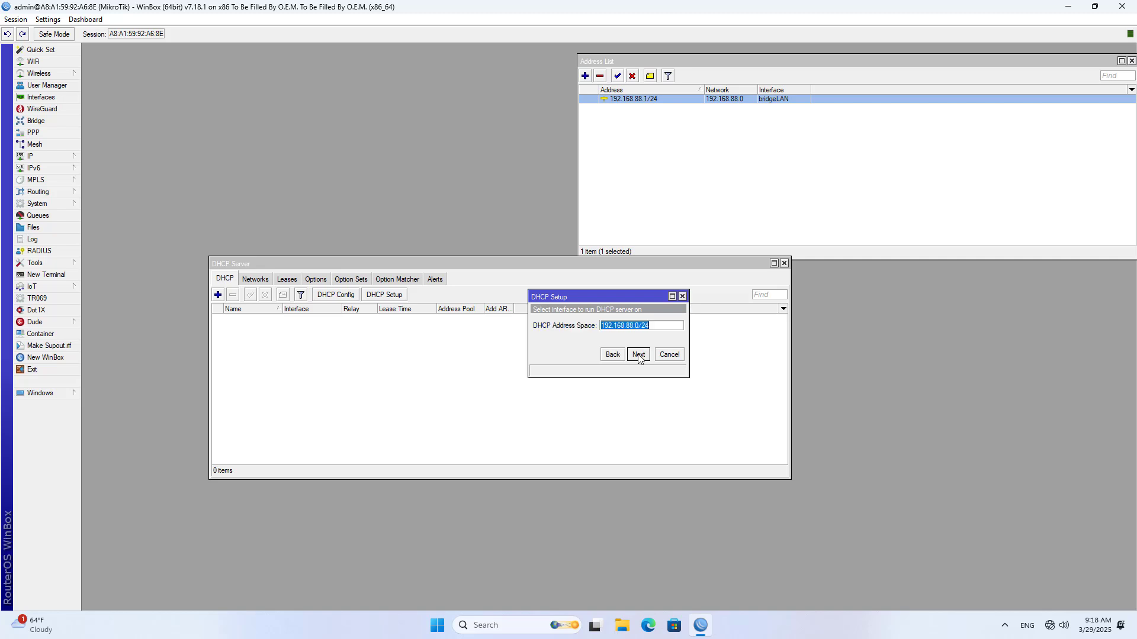
Accept the DHCP address space 192.168.88.0/24, gateway 192.168.88.1 and address pool 192.168.88.2-192.168.88.254.
{"action": "left_click", "coordinate": [640, 357]}
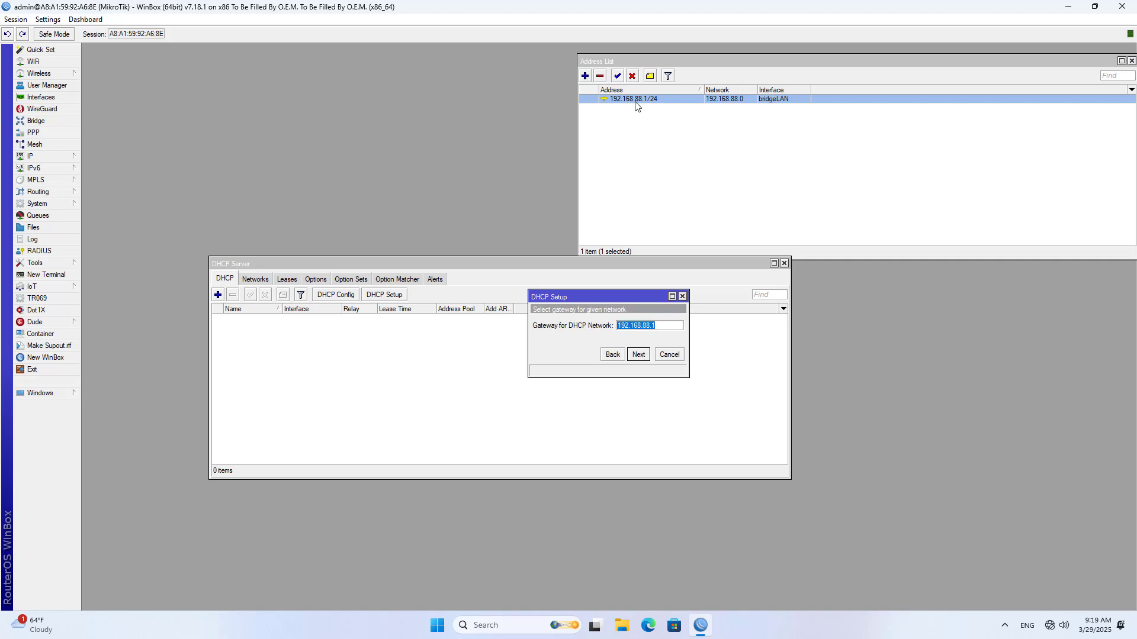
{"action": "left_click", "coordinate": [637, 357]}
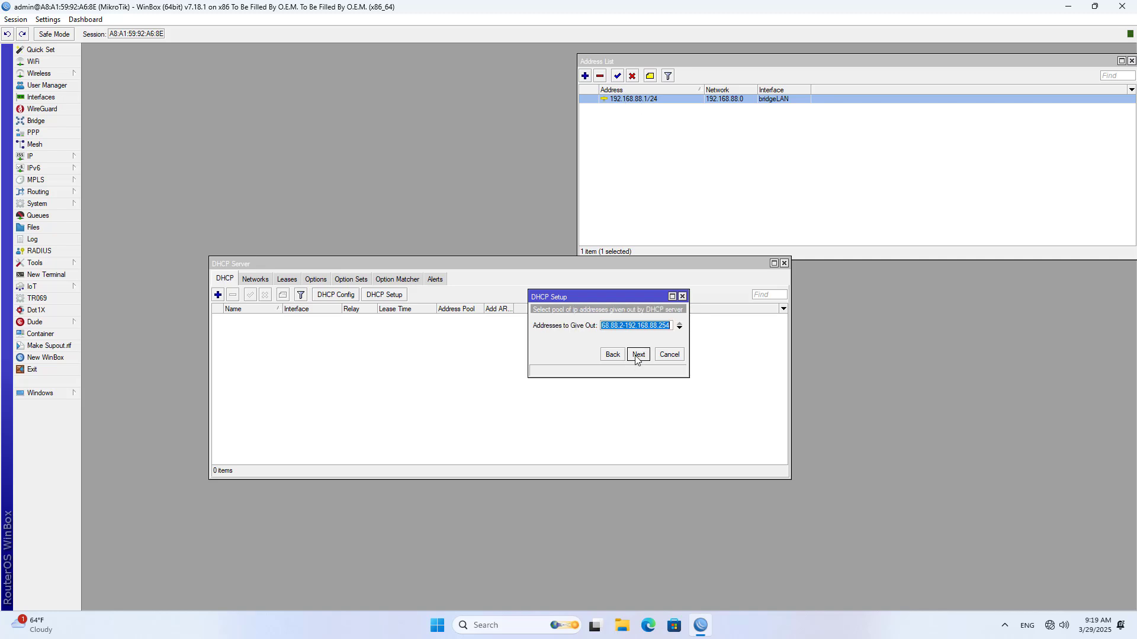
{"action": "left_click", "coordinate": [637, 357]}
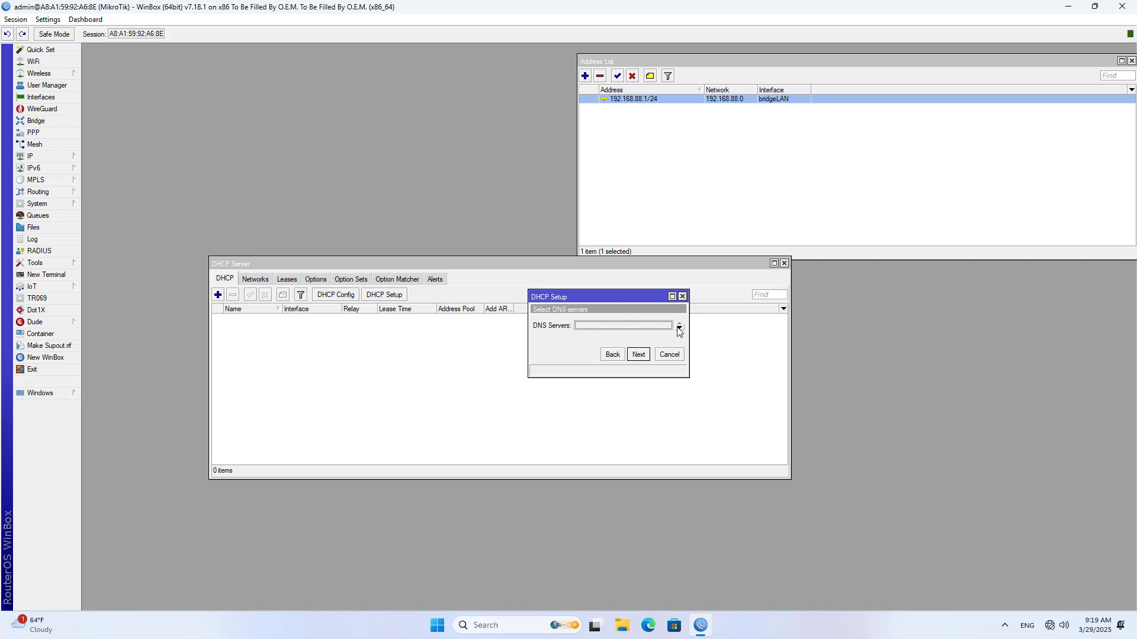
Set the DHCP DNS servers to 8.8.8.8 and 1.1.1.1, and finish the setup with the 00:30:00 lease time.
{"action": "type", "text": "8.8.8.8"}
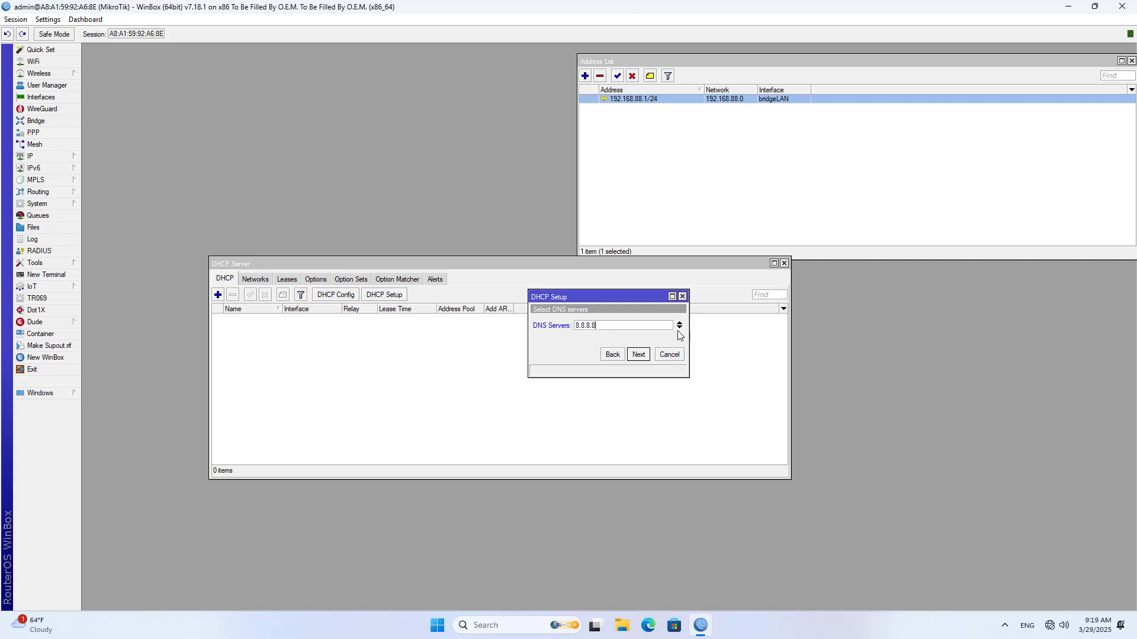
{"action": "left_click", "coordinate": [679, 327]}
{"action": "type", "text": "1.1.1.1"}
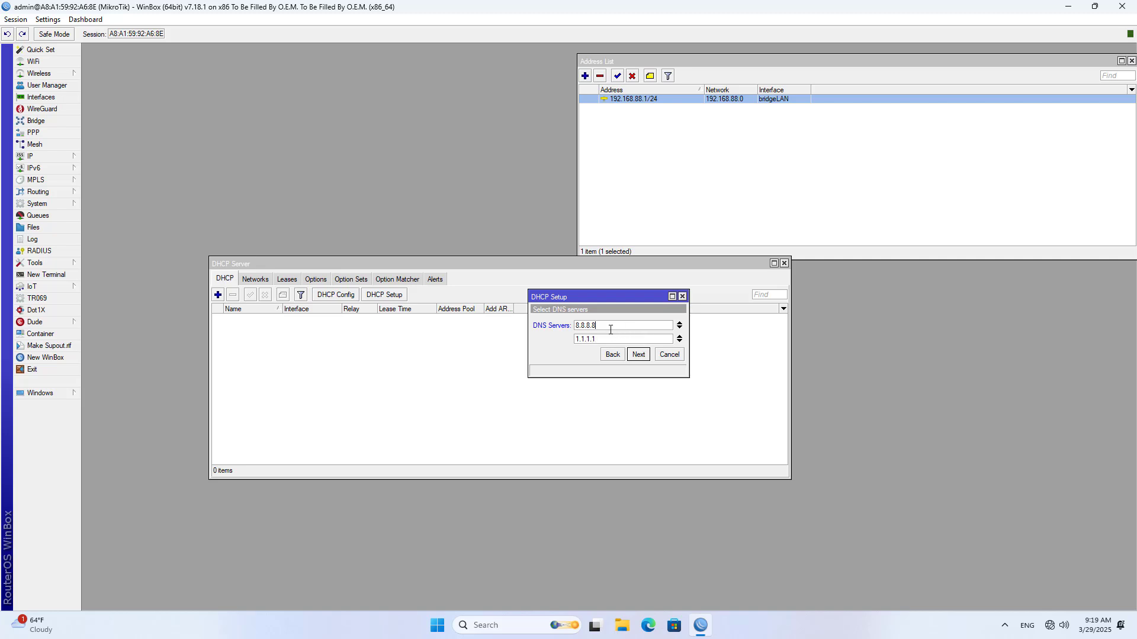
{"action": "left_click_drag", "start_coordinate": [611, 329], "coordinate": [571, 335]}
{"action": "left_click", "coordinate": [637, 355]}
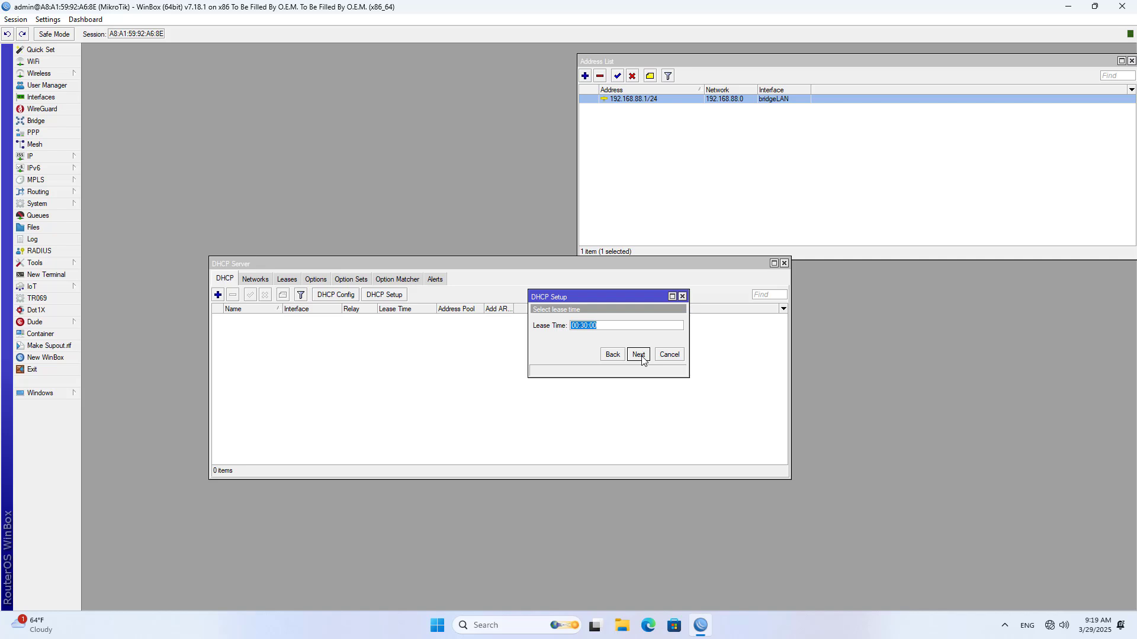
{"action": "left_click", "coordinate": [640, 355]}
{"action": "left_click", "coordinate": [611, 325]}
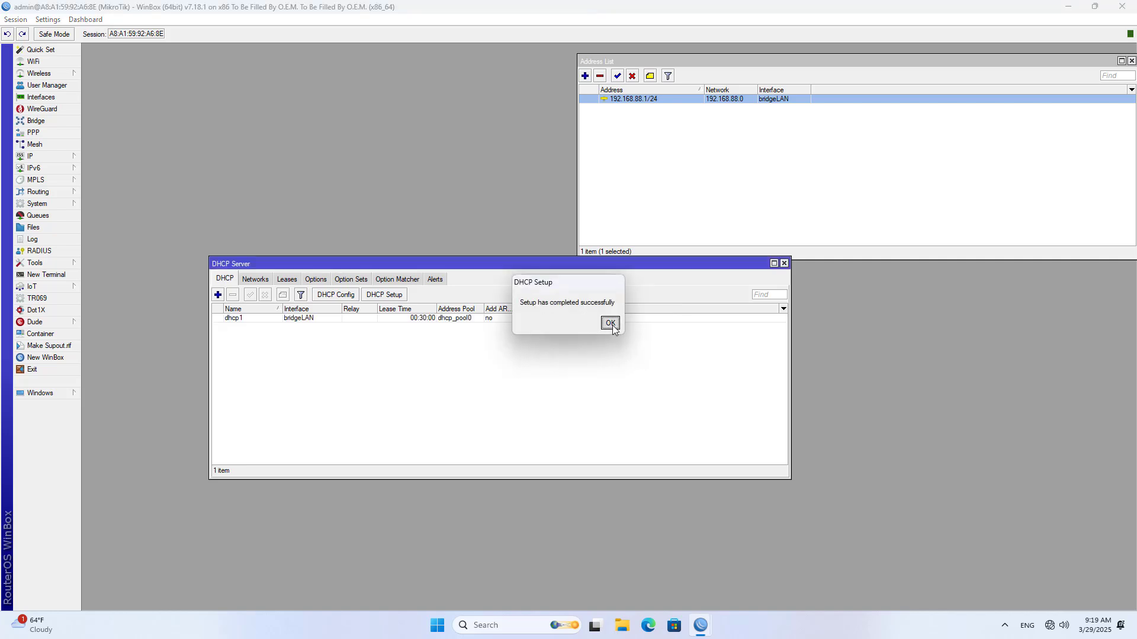
Review the new DHCP server's entry, its network settings and its leases.
{"action": "left_click", "coordinate": [320, 321]}
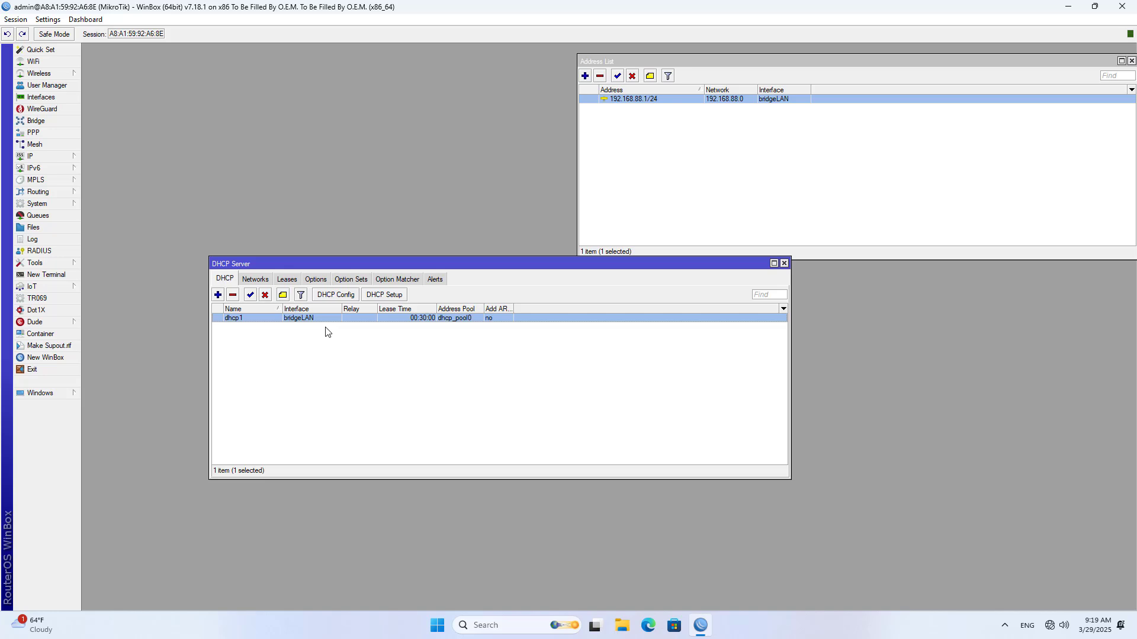
{"action": "left_click", "coordinate": [260, 280]}
{"action": "left_click", "coordinate": [290, 320]}
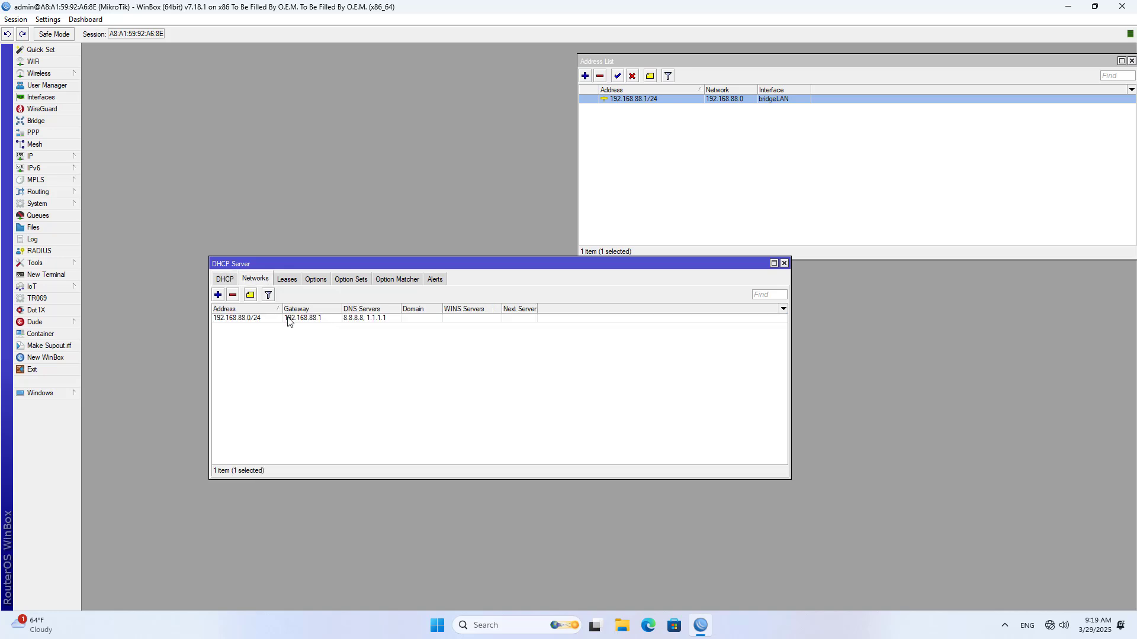
{"action": "left_click", "coordinate": [288, 281]}
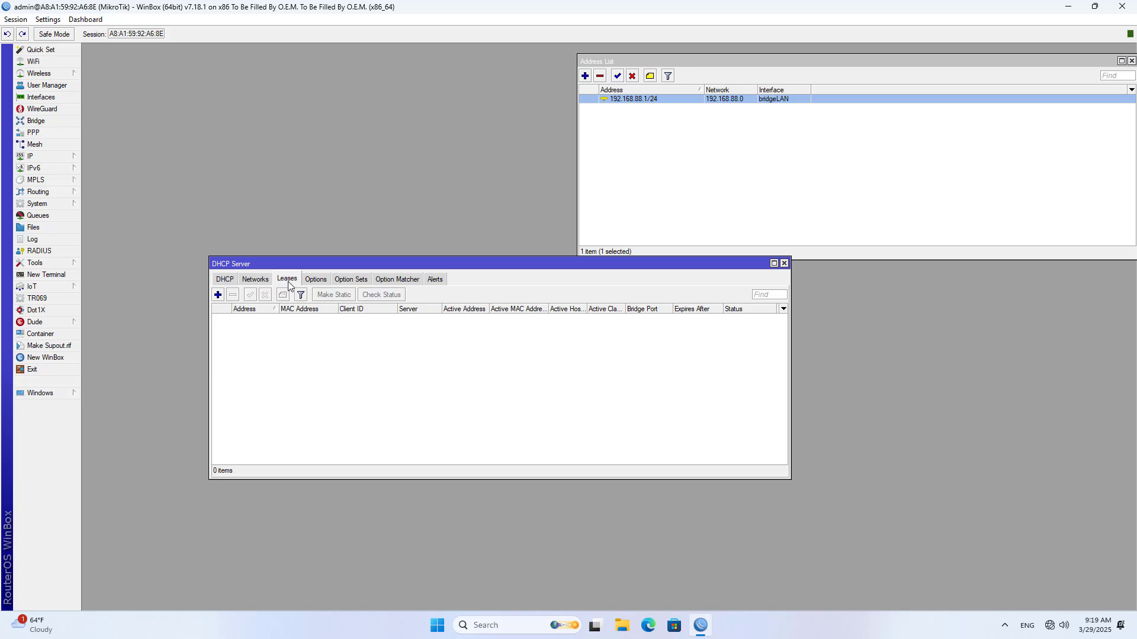
{"action": "left_click", "coordinate": [261, 279]}
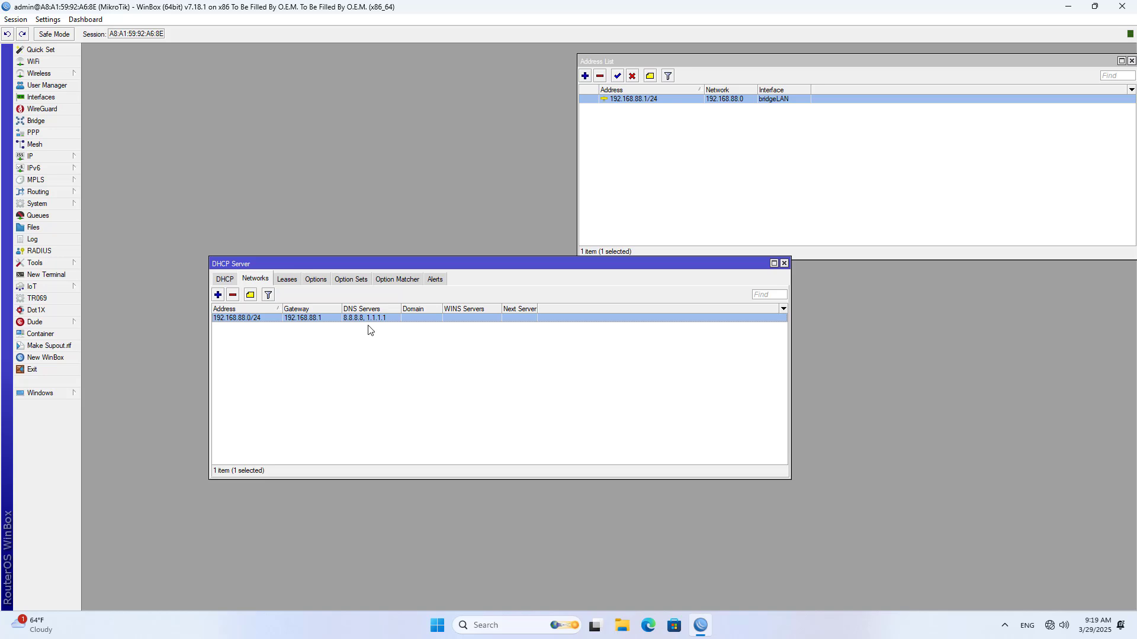
Open Command Prompt and check the computer's IP configuration with ipconfig.
{"action": "left_click", "coordinate": [499, 624]}
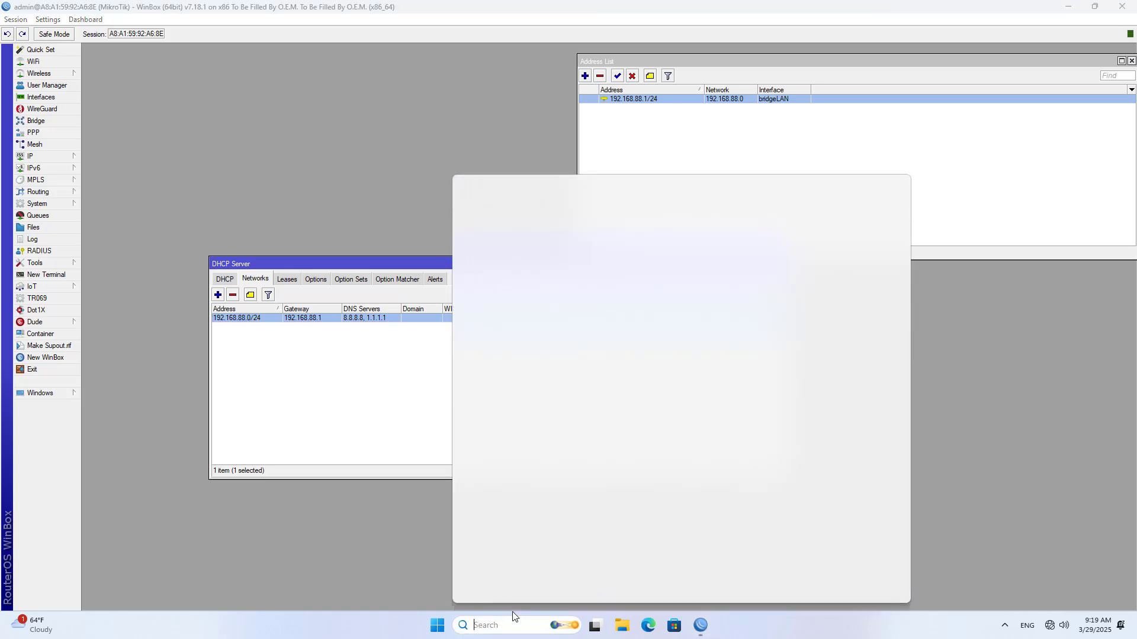
{"action": "type", "text": "cmd"}
{"action": "key", "text": "Return"}
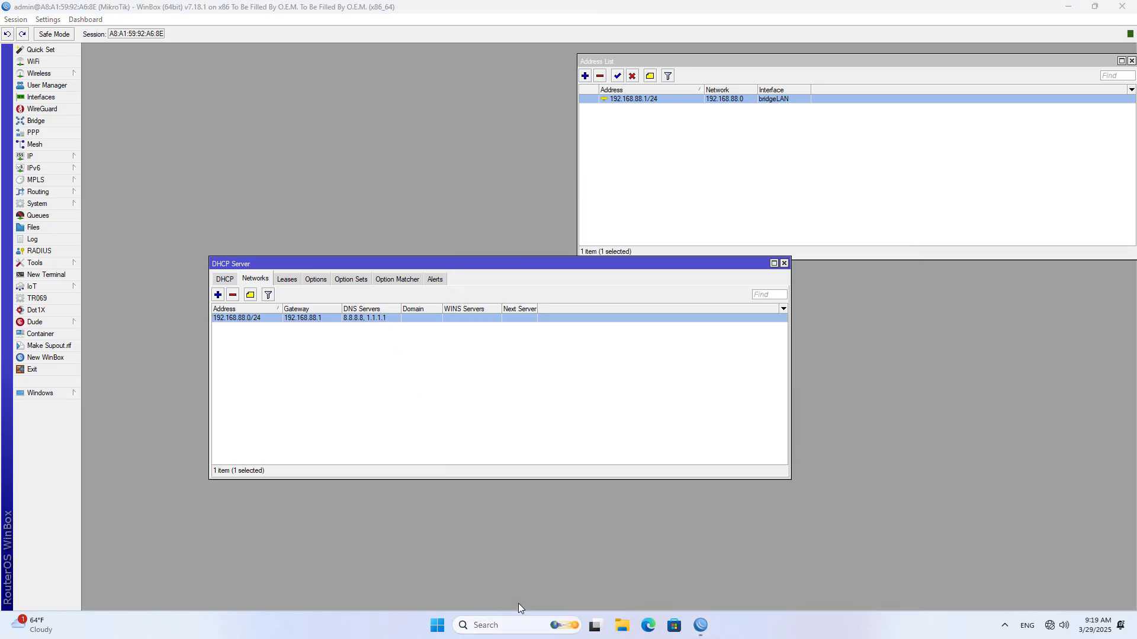
{"action": "type", "text": "ipconfig"}
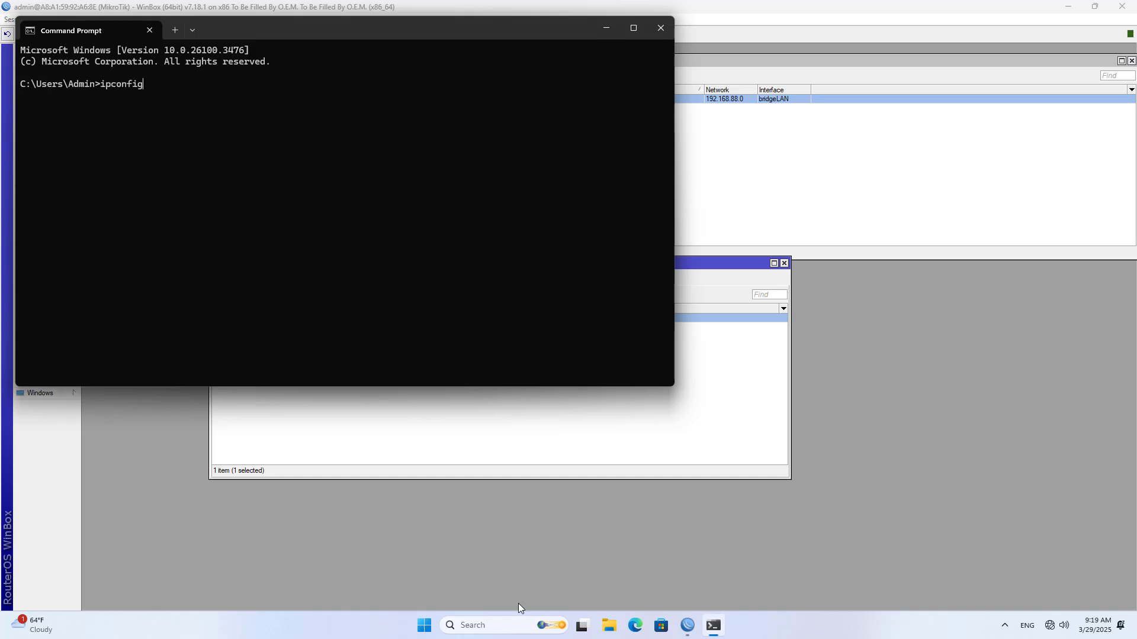
{"action": "key", "text": "Return"}
Renew the computer's DHCP lease with ipconfig /renew and check the Ethernet adapter's IPv4 address and default gateway.
{"action": "type", "text": "ip"}
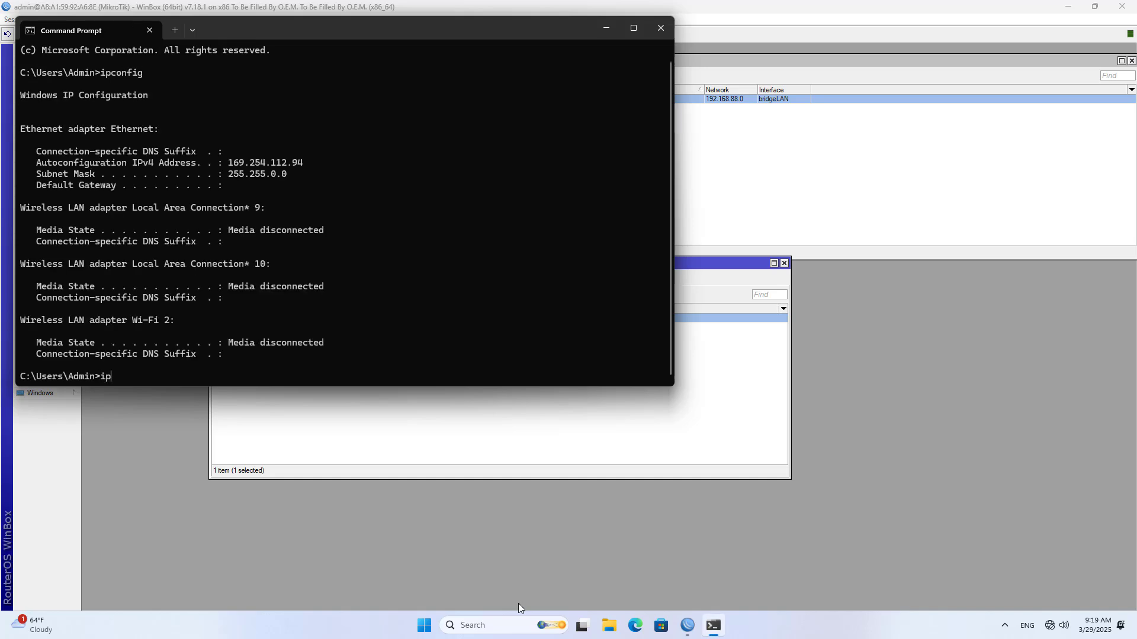
{"action": "type", "text": "config /renew"}
{"action": "key", "text": "Return"}
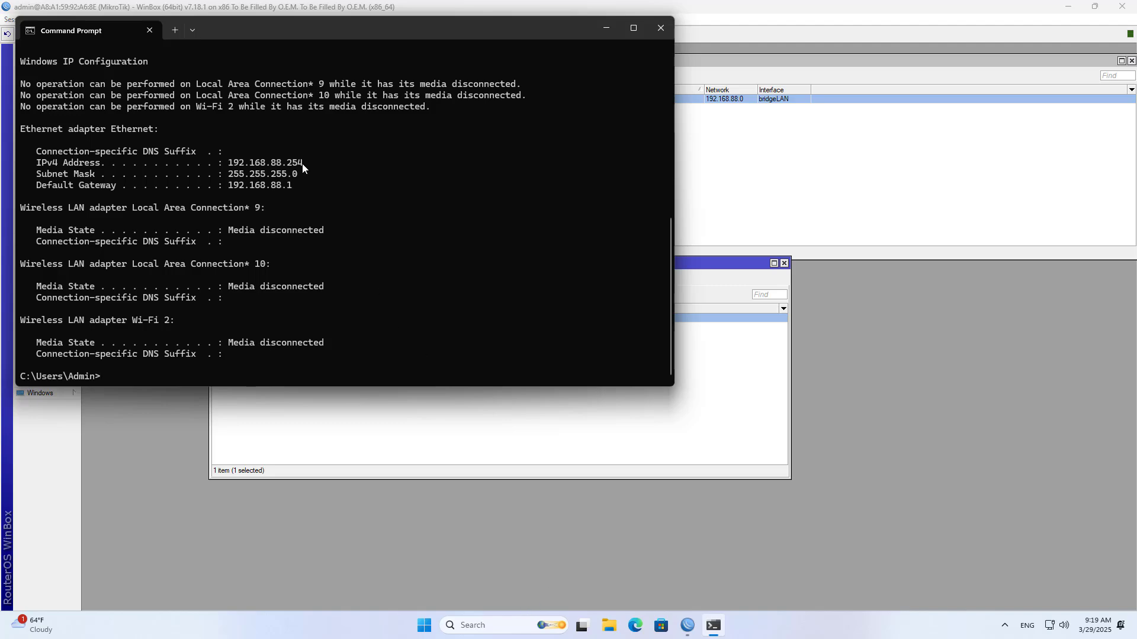
{"action": "left_click_drag", "start_coordinate": [302, 163], "coordinate": [206, 164]}
{"action": "left_click_drag", "start_coordinate": [298, 184], "coordinate": [202, 185]}
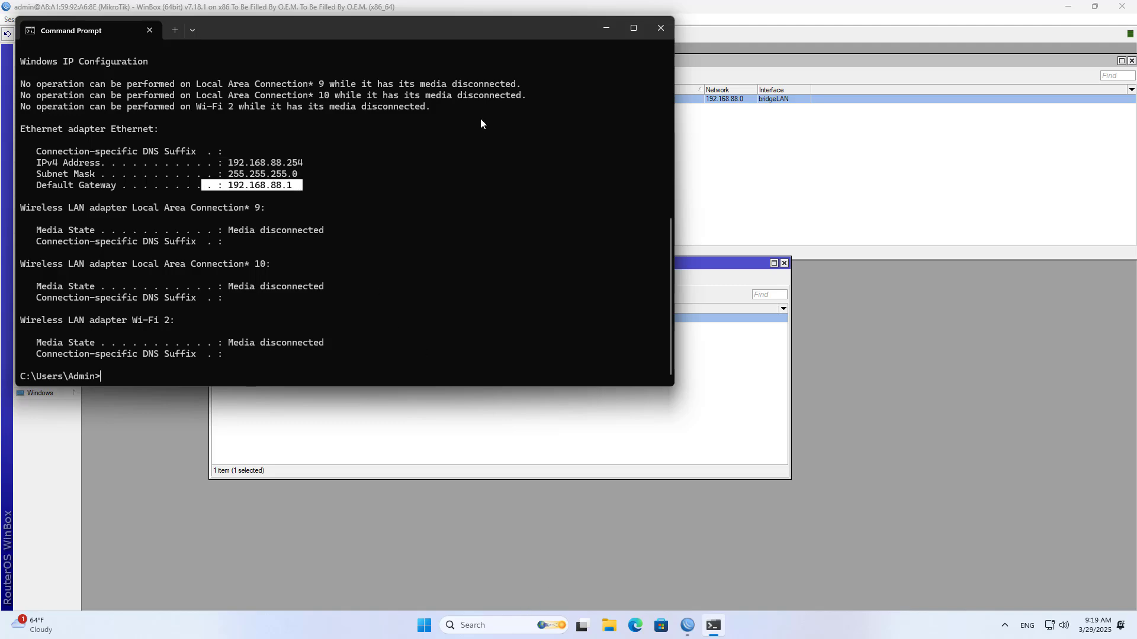
Minimize Command Prompt, return to WinBox and inspect the computer's entry in the DHCP server leases.
{"action": "left_click", "coordinate": [606, 27]}
{"action": "left_click", "coordinate": [454, 350]}
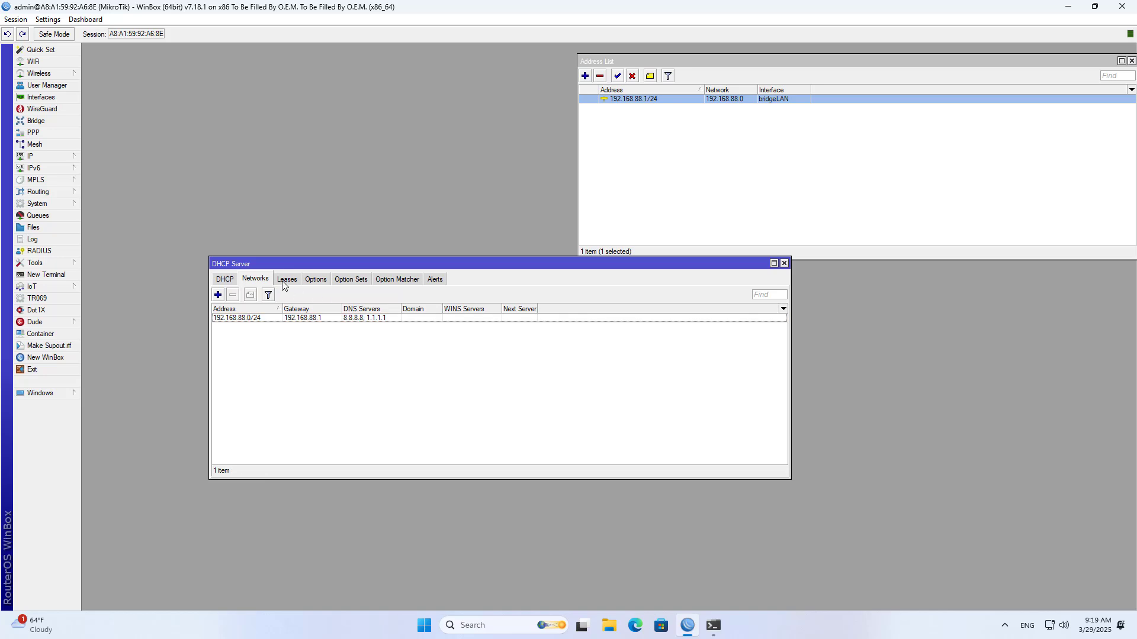
{"action": "left_click", "coordinate": [284, 283]}
{"action": "left_click", "coordinate": [461, 320]}
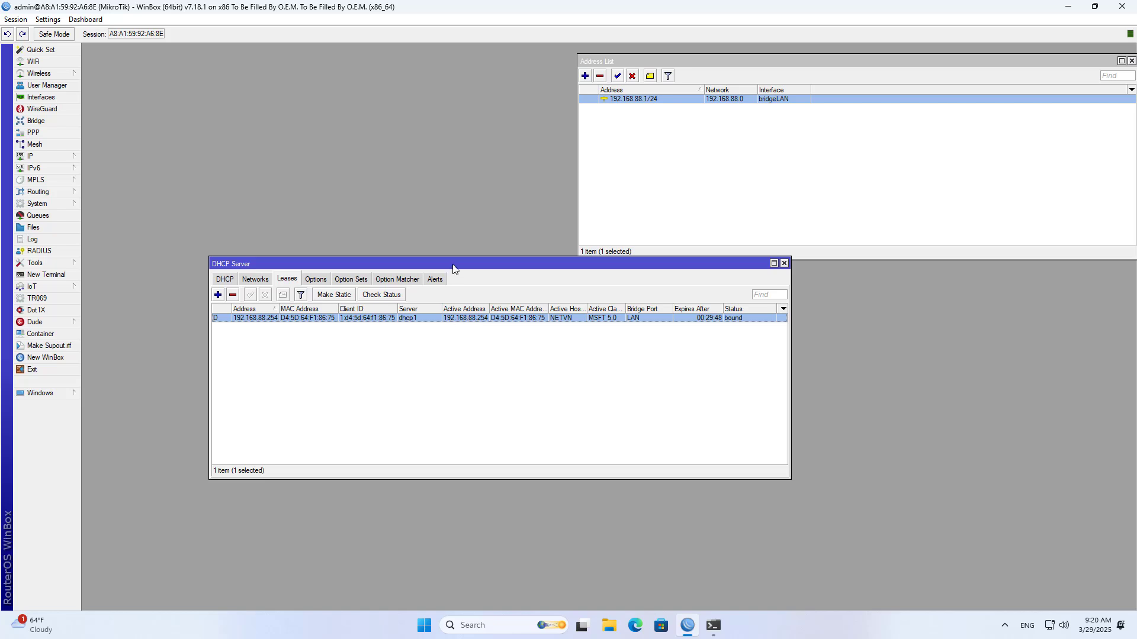
Add a DHCP client on the WAN interface with peer DNS, peer NTP and the default route enabled, and close the client list.
{"action": "left_click_drag", "start_coordinate": [451, 264], "coordinate": [407, 61]}
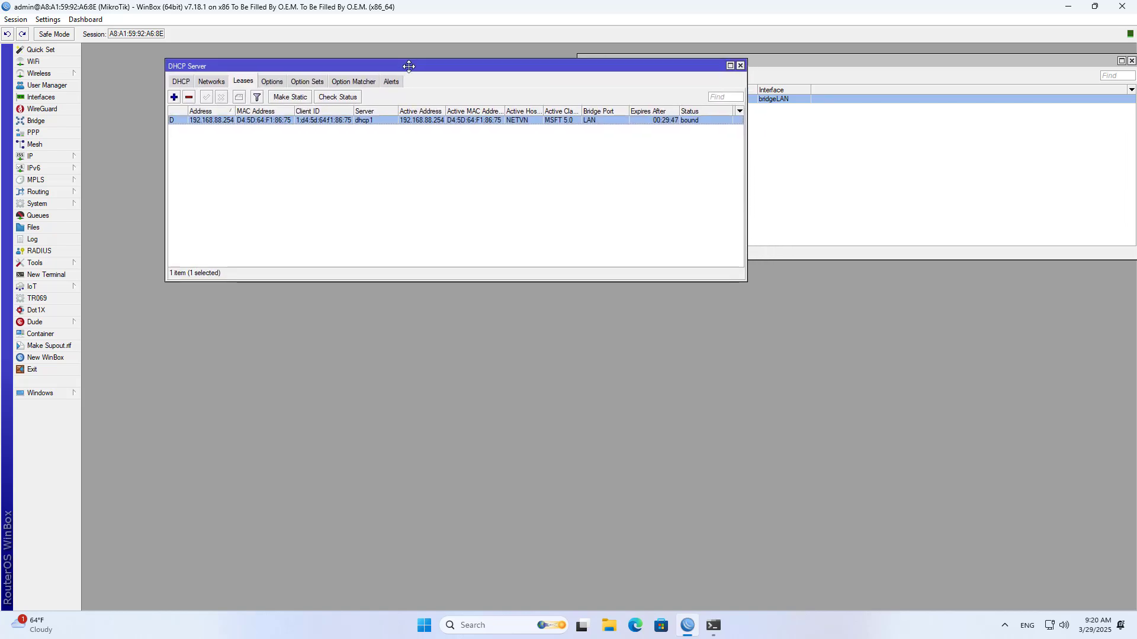
{"action": "left_click", "coordinate": [54, 157]}
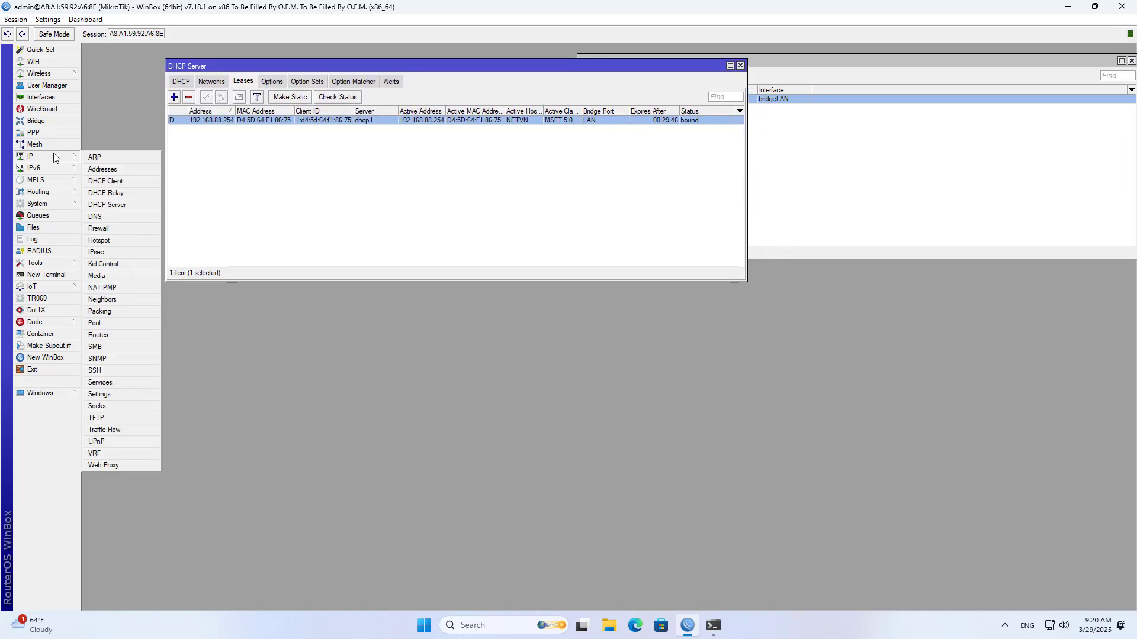
{"action": "left_click", "coordinate": [126, 186]}
{"action": "left_click_drag", "start_coordinate": [604, 284], "coordinate": [555, 309]}
{"action": "left_click", "coordinate": [429, 337]}
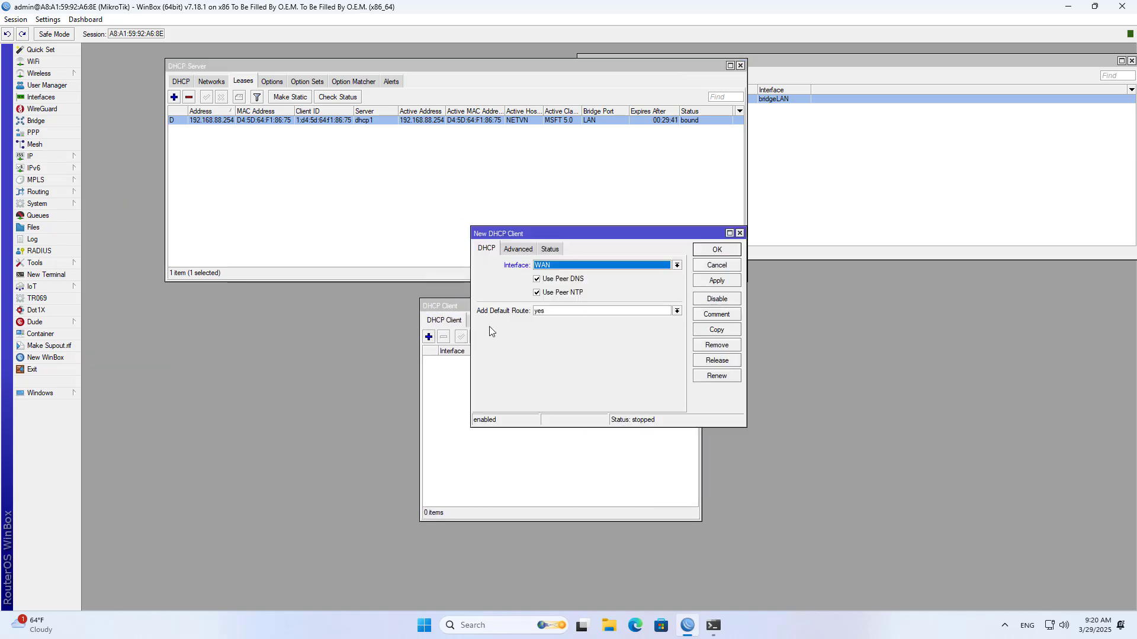
{"action": "left_click", "coordinate": [578, 265]}
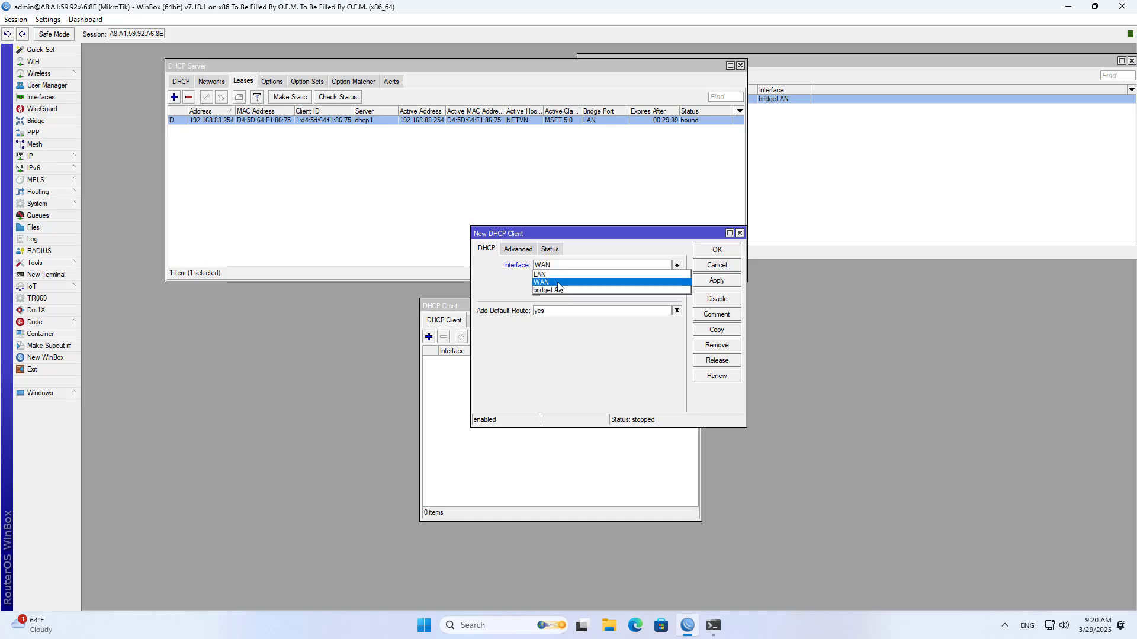
{"action": "left_click", "coordinate": [556, 282]}
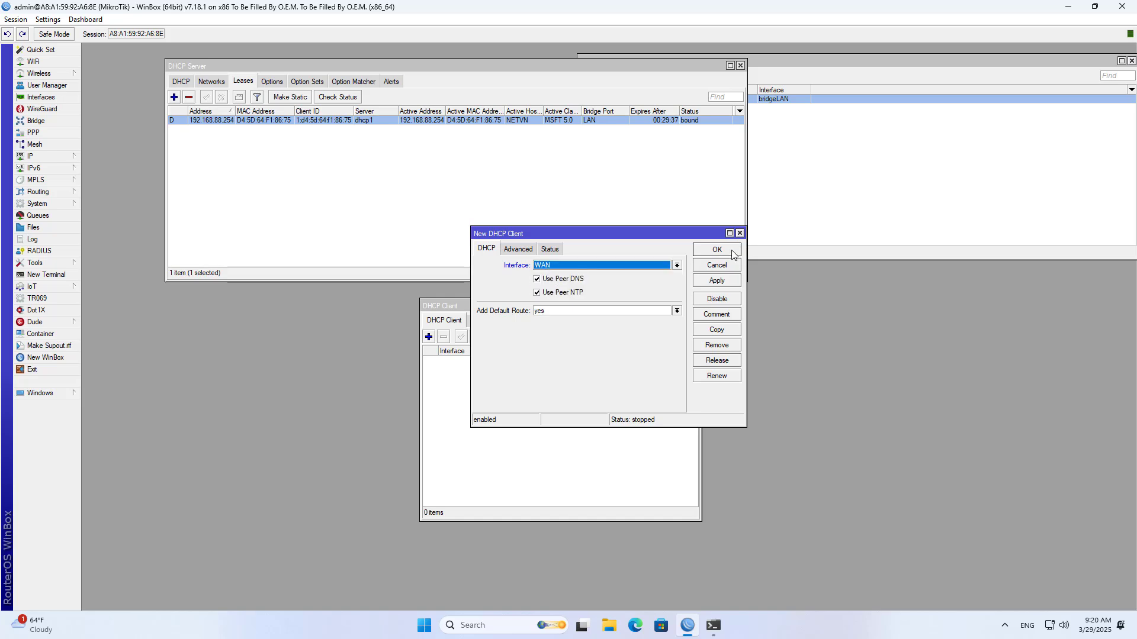
{"action": "left_click", "coordinate": [721, 286]}
{"action": "left_click", "coordinate": [727, 255]}
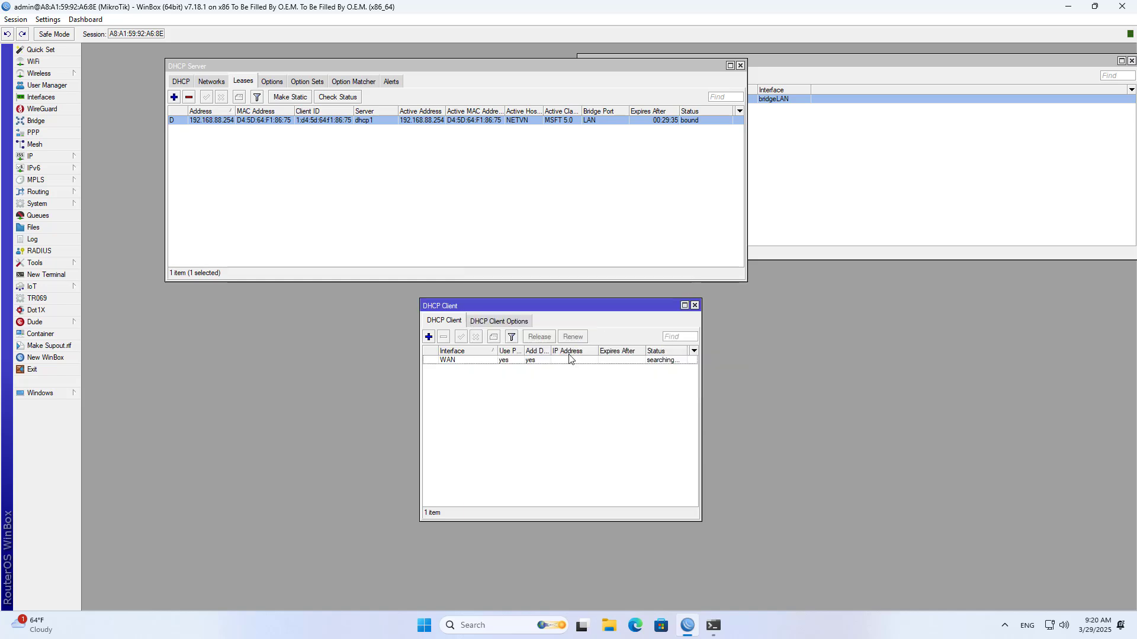
{"action": "left_click", "coordinate": [538, 364]}
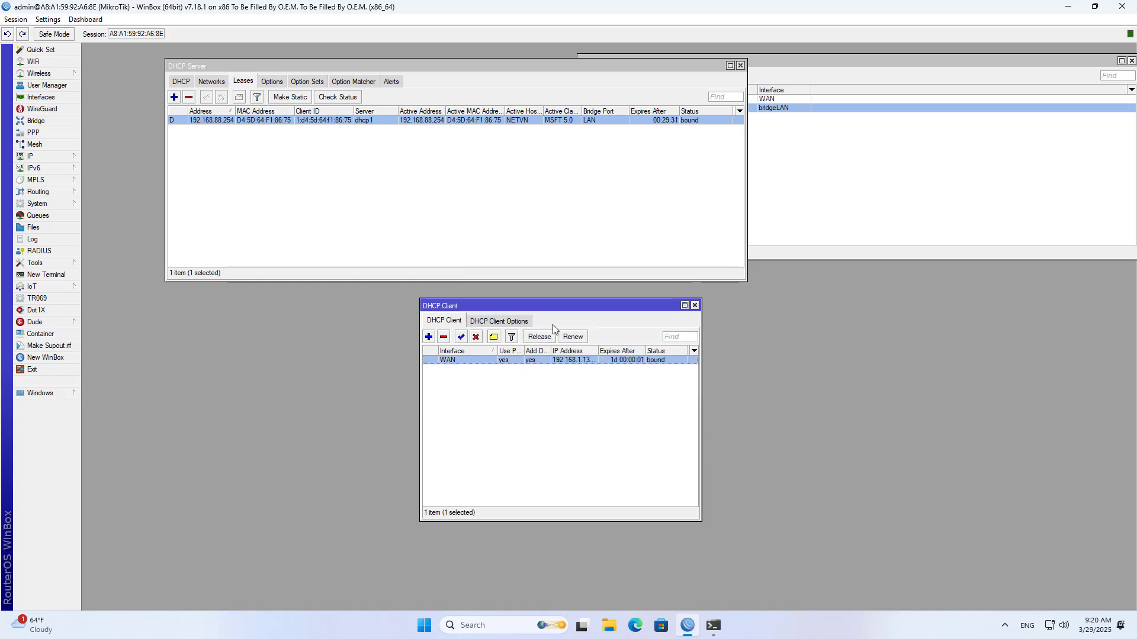
{"action": "left_click", "coordinate": [695, 306]}
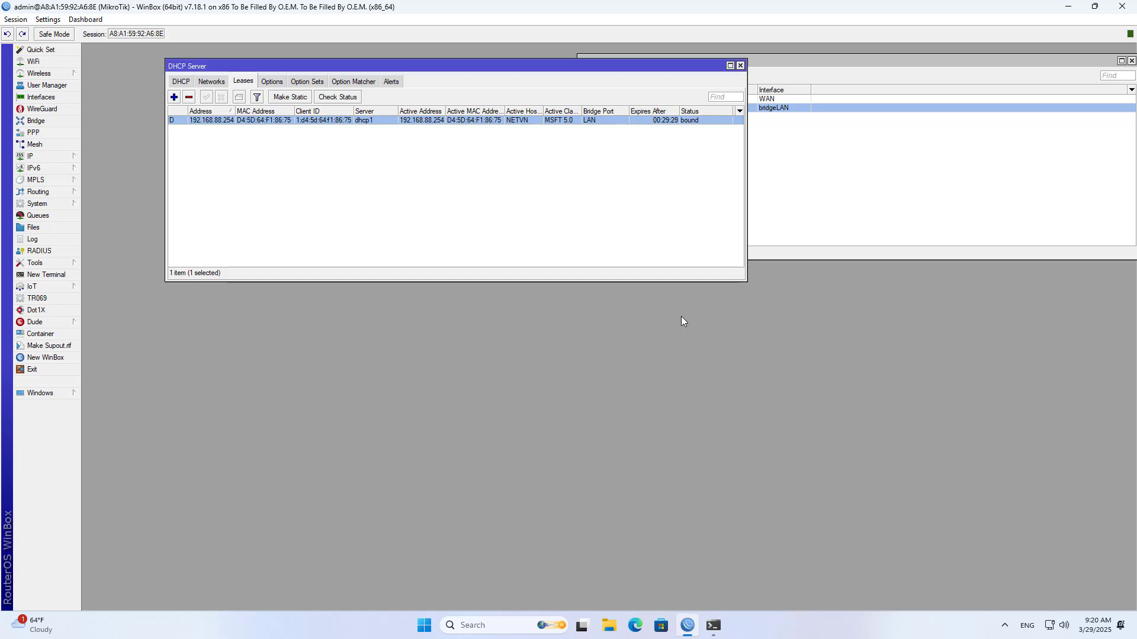
Inspect the WAN interface's entry in the address list, and close the address list and DHCP server windows.
{"action": "left_click", "coordinate": [818, 73]}
{"action": "left_click", "coordinate": [639, 99]}
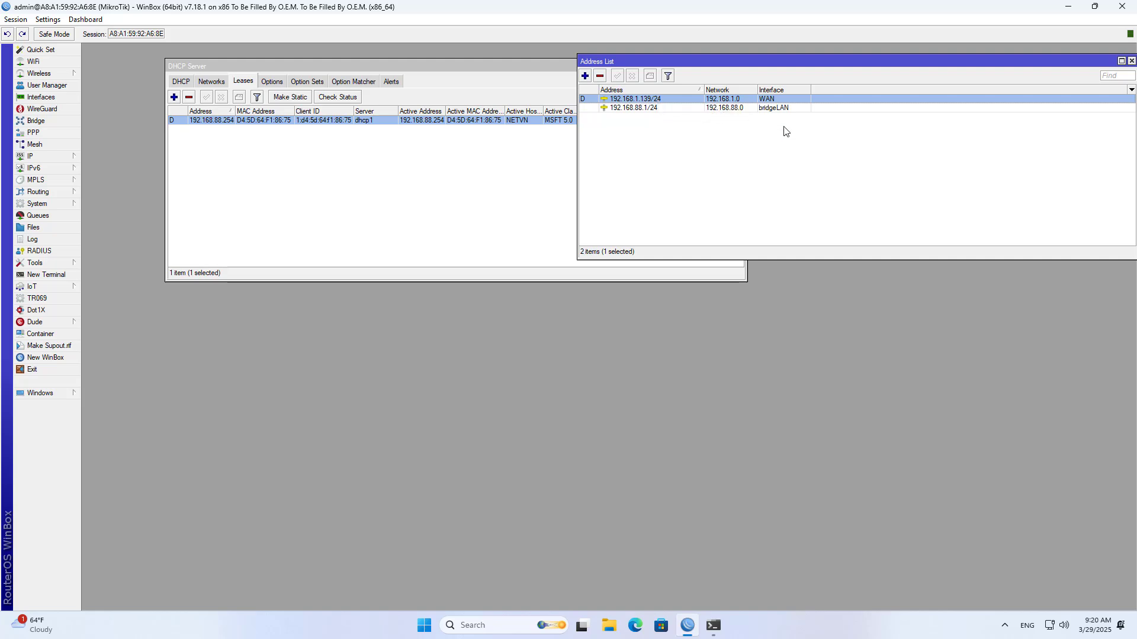
{"action": "left_click", "coordinate": [1131, 61]}
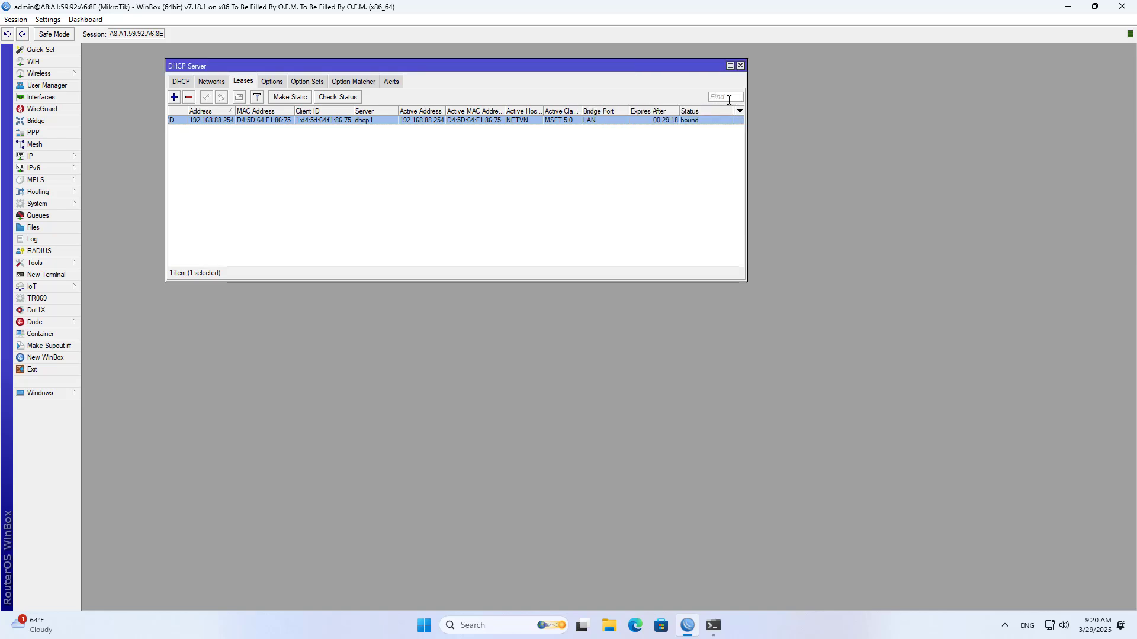
{"action": "left_click", "coordinate": [740, 65]}
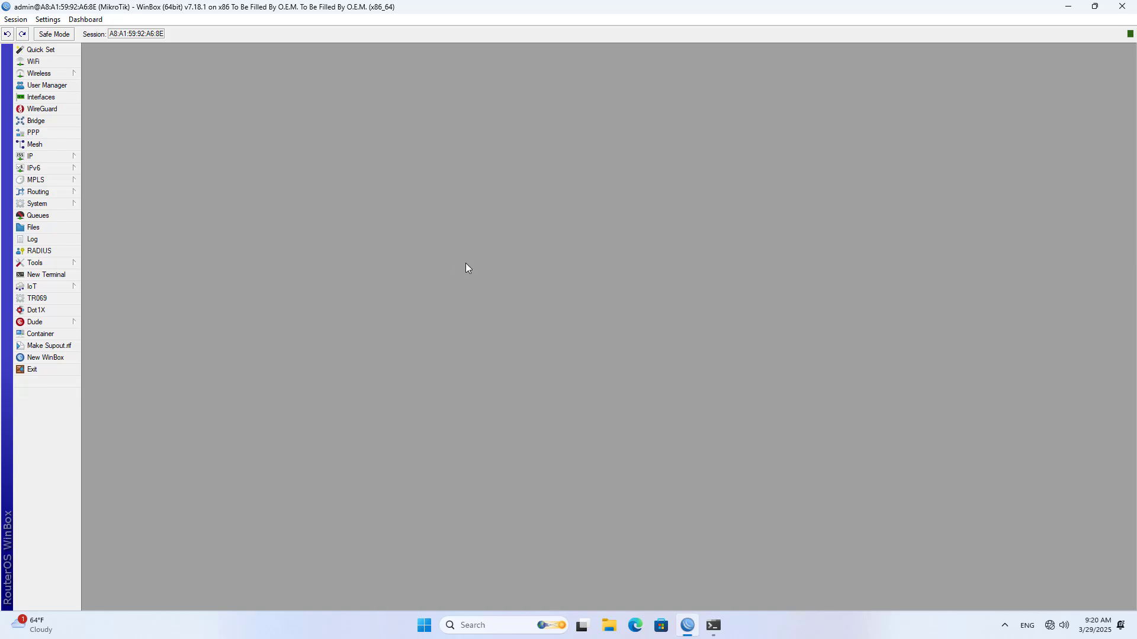
Start a new firewall NAT rule with chain srcnat and WAN as the out interface.
{"action": "left_click", "coordinate": [45, 157]}
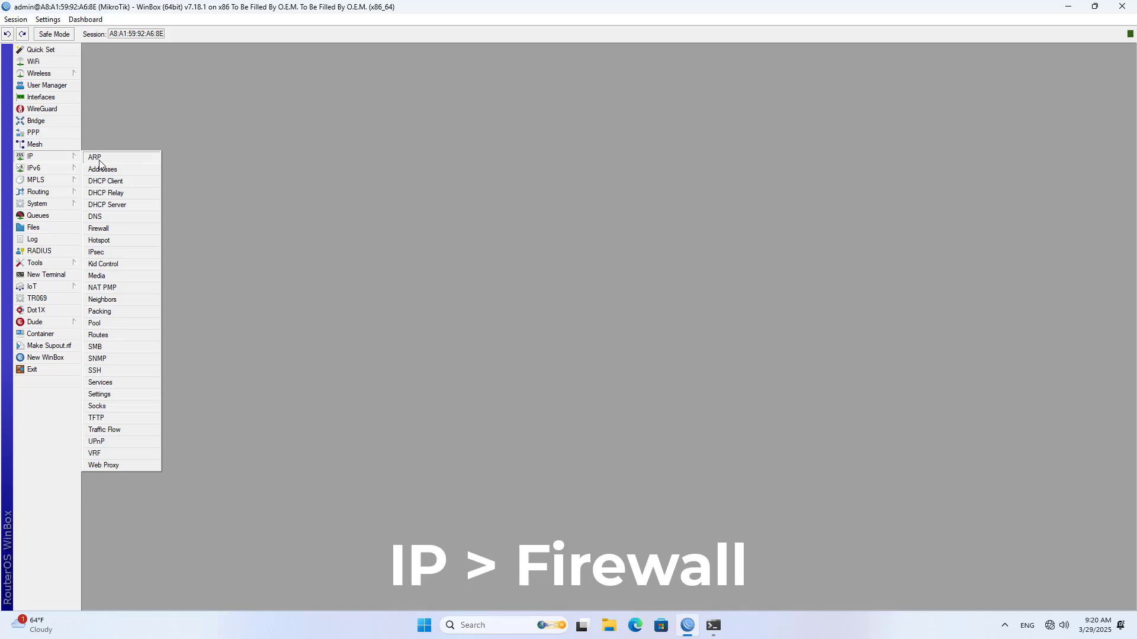
{"action": "left_click", "coordinate": [104, 229]}
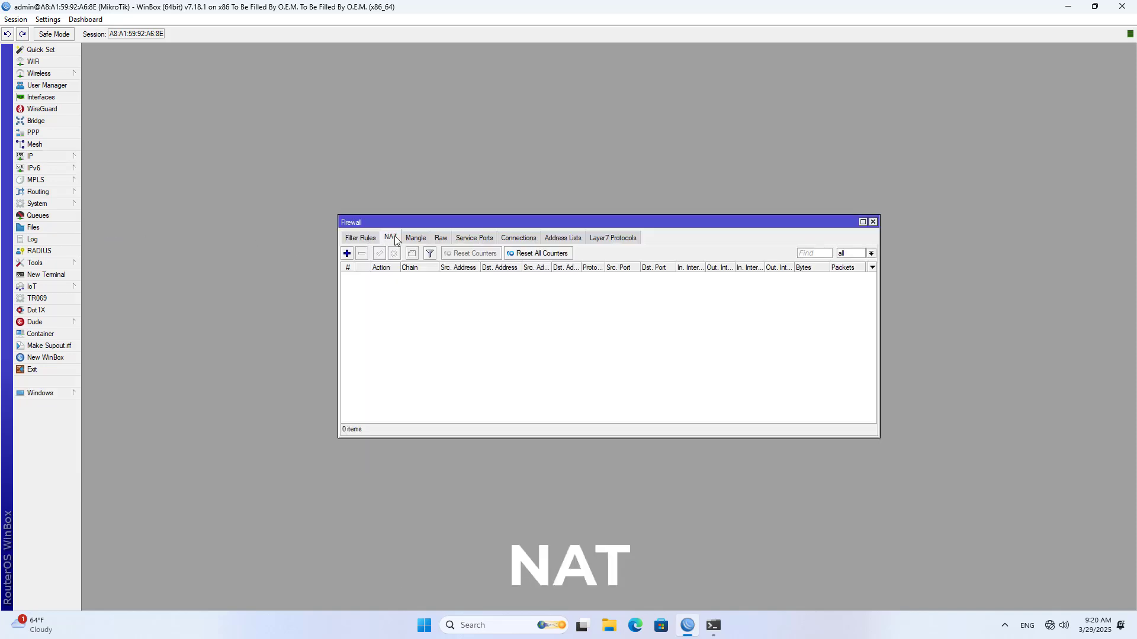
{"action": "left_click", "coordinate": [347, 254]}
{"action": "left_click", "coordinate": [515, 178]}
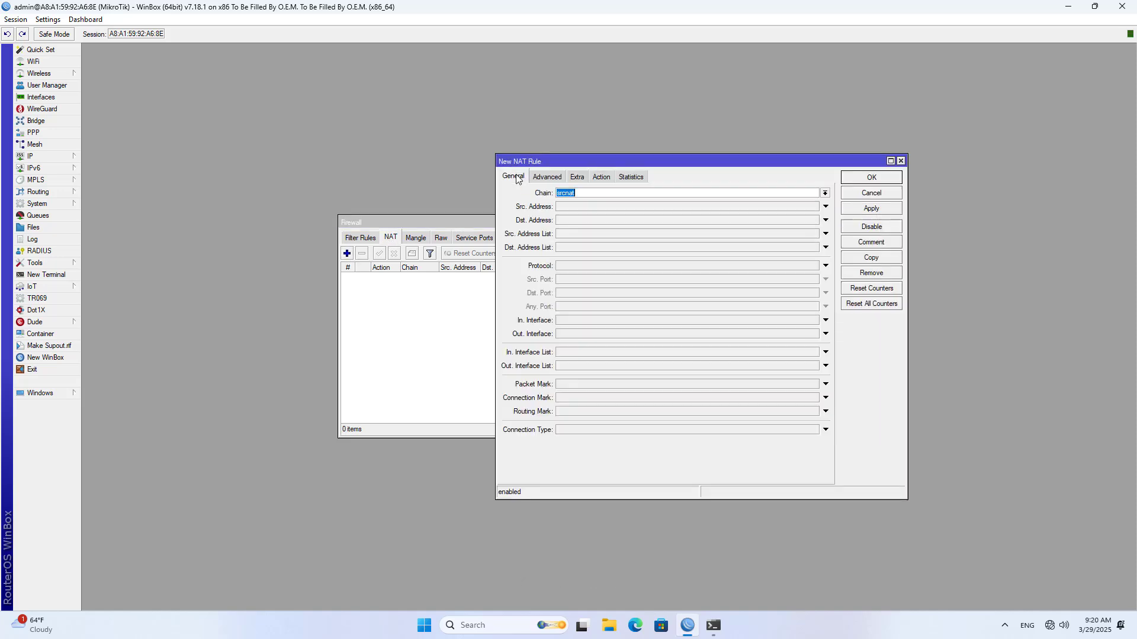
{"action": "left_click", "coordinate": [587, 194]}
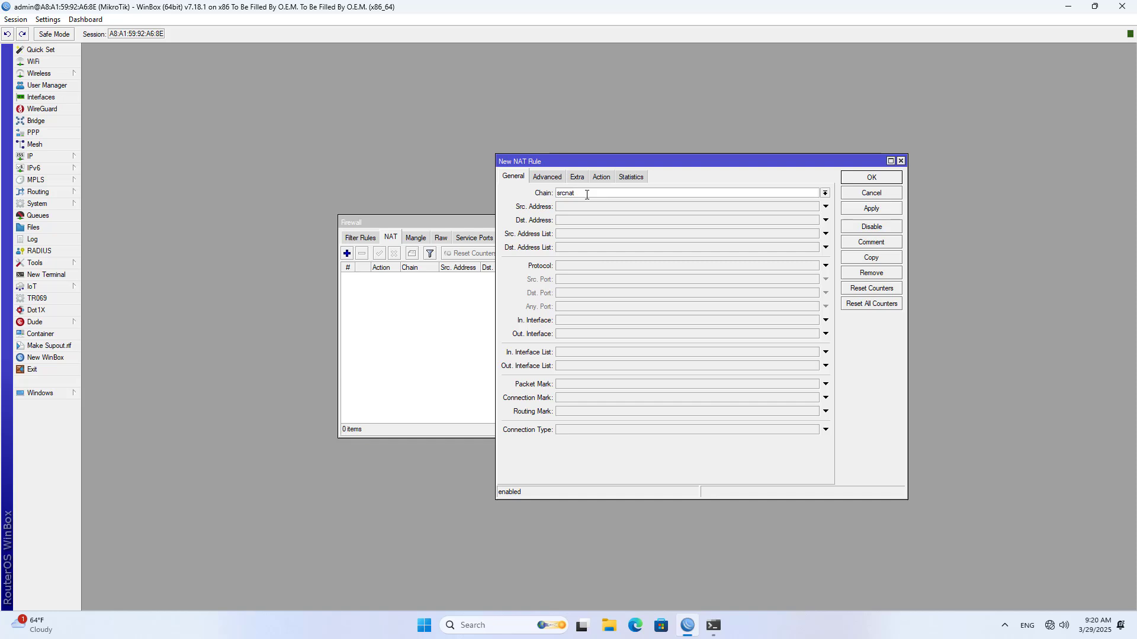
{"action": "left_click", "coordinate": [575, 333]}
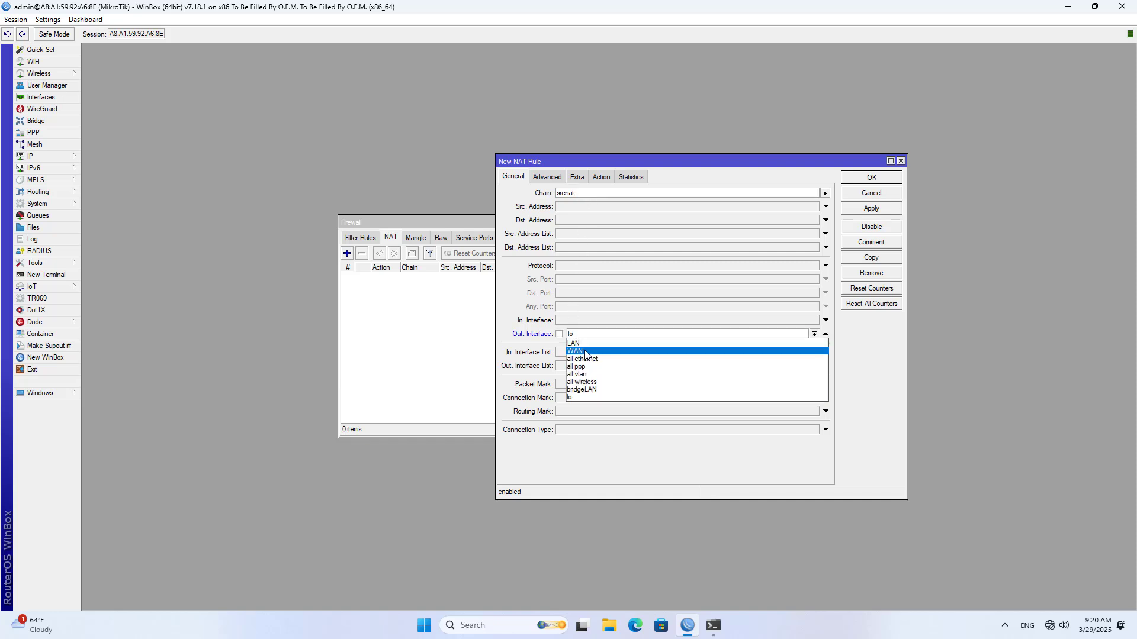
{"action": "left_click", "coordinate": [584, 351]}
Set the NAT rule's action to masquerade, review and save the rule, and close the firewall window.
{"action": "left_click", "coordinate": [601, 176]}
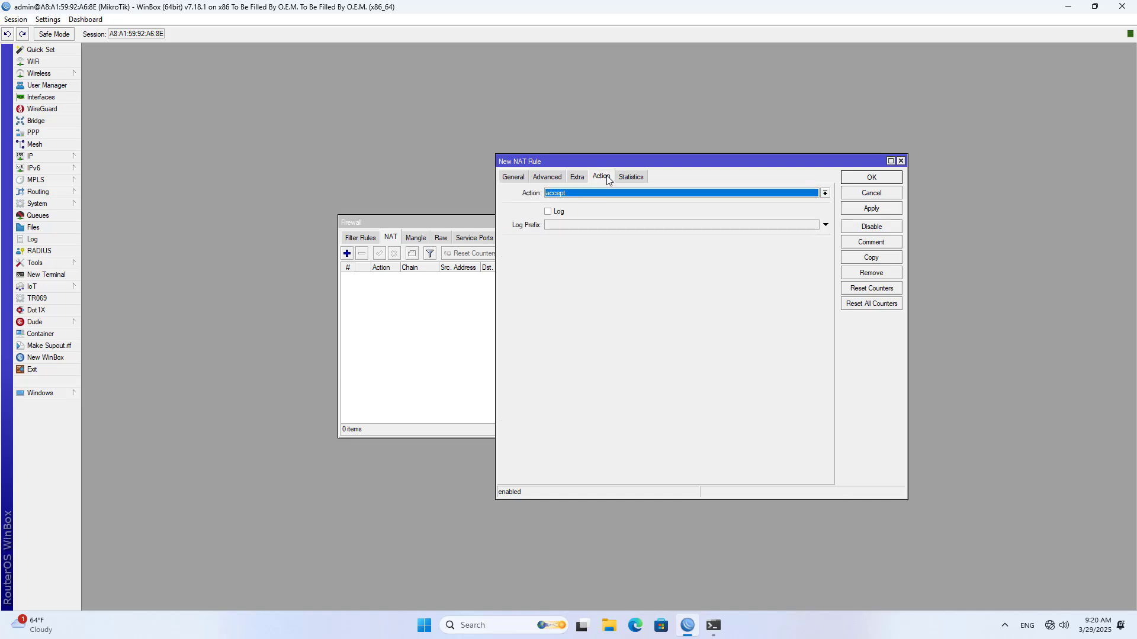
{"action": "left_click", "coordinate": [605, 193]}
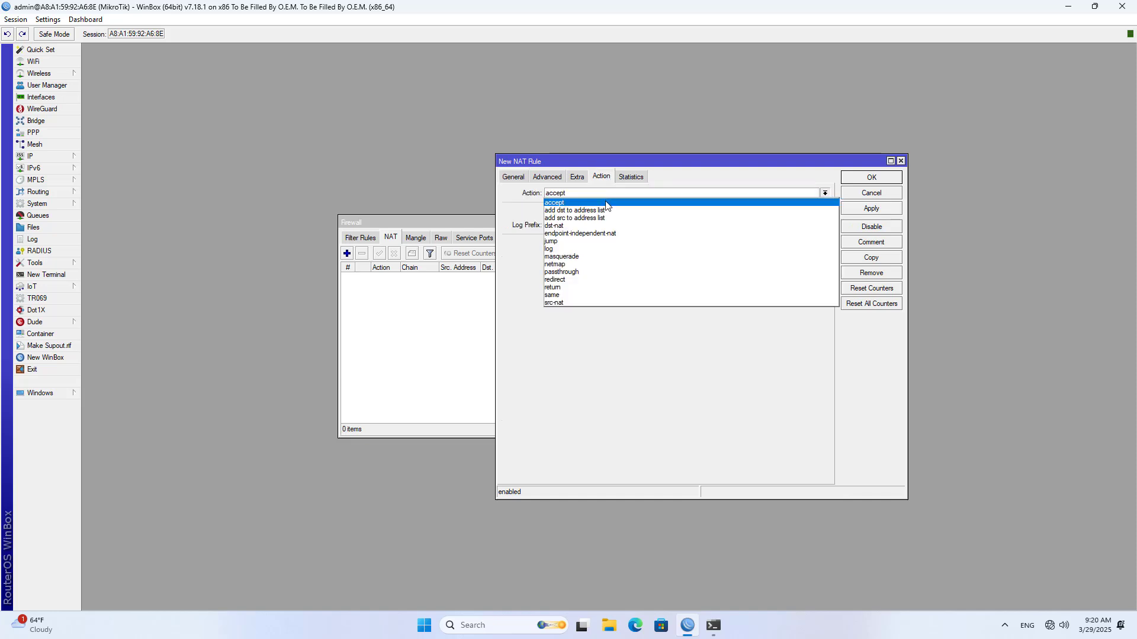
{"action": "left_click", "coordinate": [605, 256]}
{"action": "left_click", "coordinate": [513, 177]}
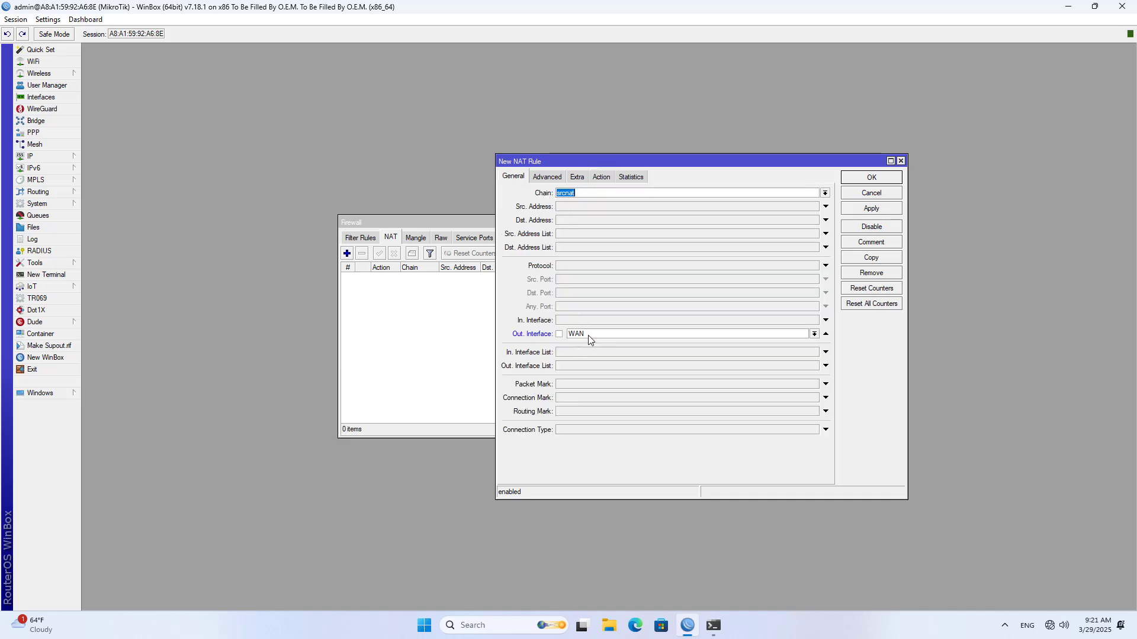
{"action": "left_click", "coordinate": [601, 176]}
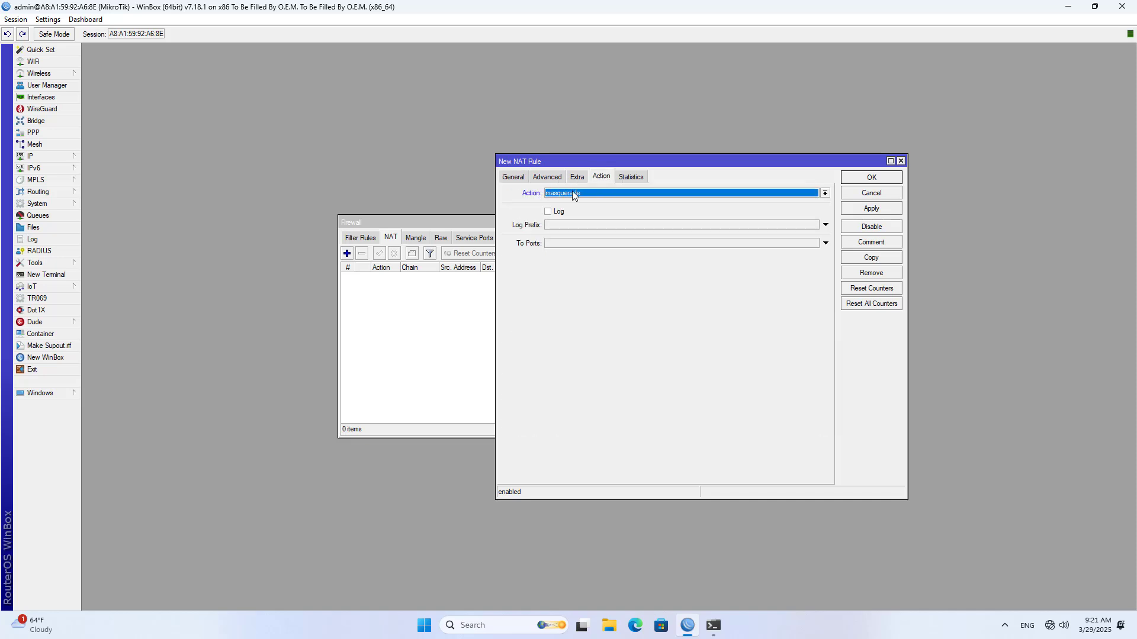
{"action": "left_click", "coordinate": [883, 209]}
{"action": "left_click", "coordinate": [884, 179]}
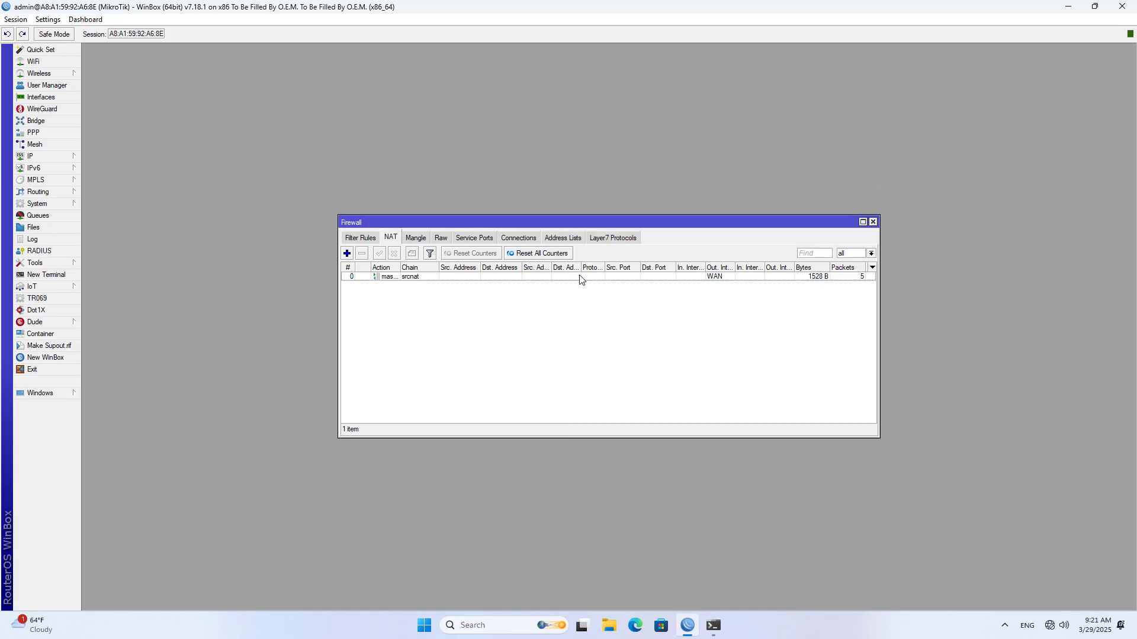
{"action": "left_click", "coordinate": [580, 277]}
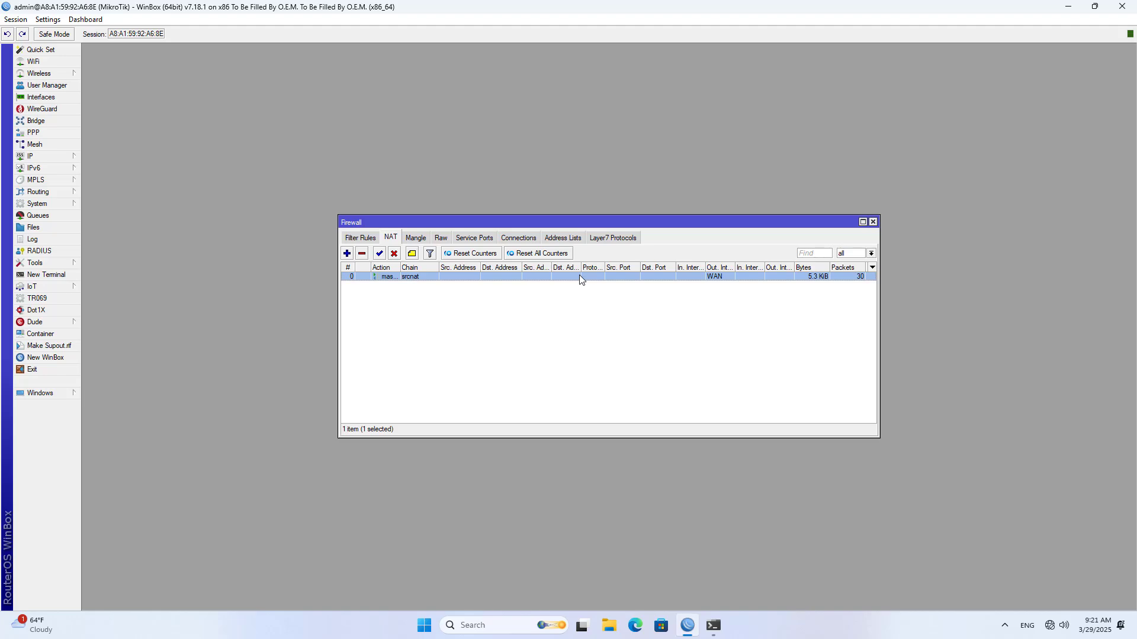
{"action": "left_click", "coordinate": [872, 222]}
Switch to Command Prompt, test internet connectivity by pinging 8.8.8.8, and stop the ping.
{"action": "mouse_move", "coordinate": [713, 625]}
{"action": "left_click", "coordinate": [704, 554]}
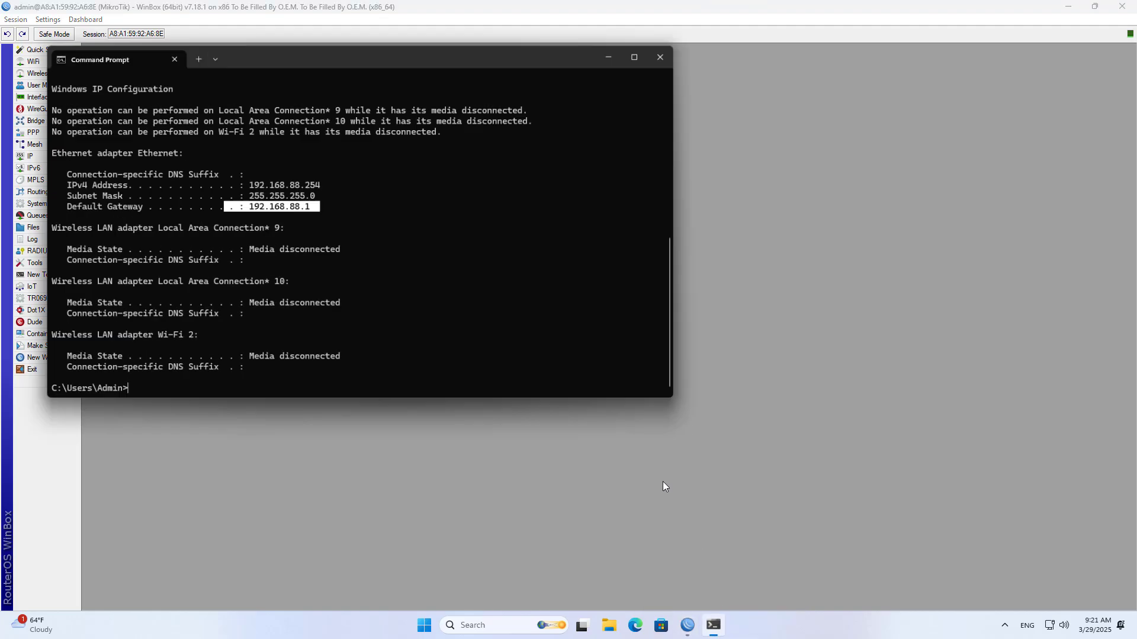
{"action": "type", "text": "ping "}
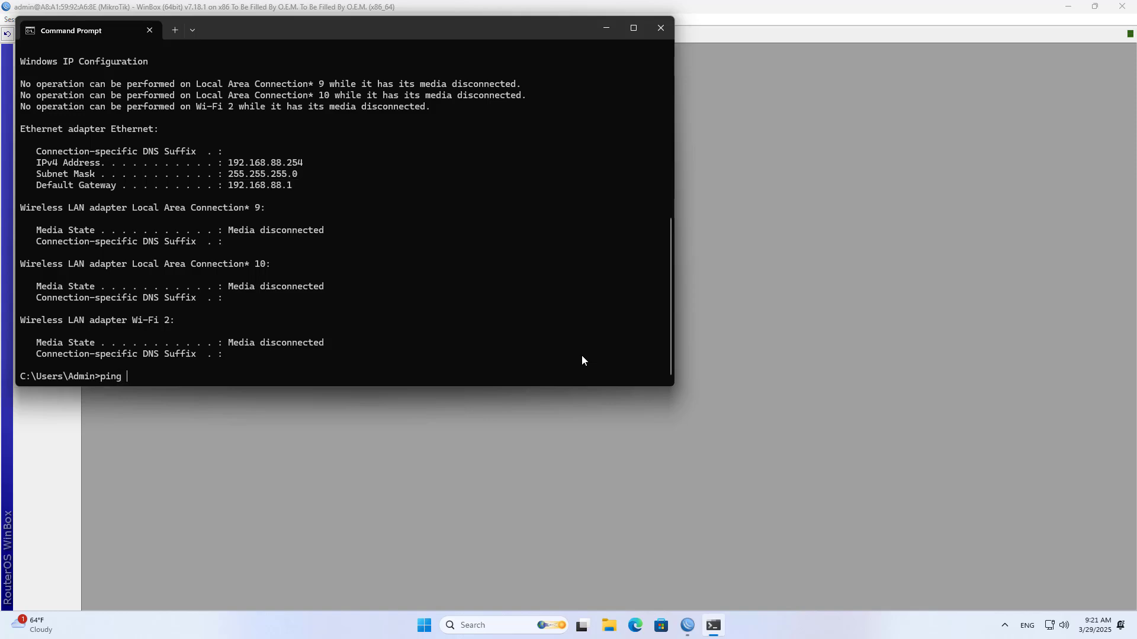
{"action": "type", "text": "8.8.8.8"}
{"action": "key", "text": "Return"}
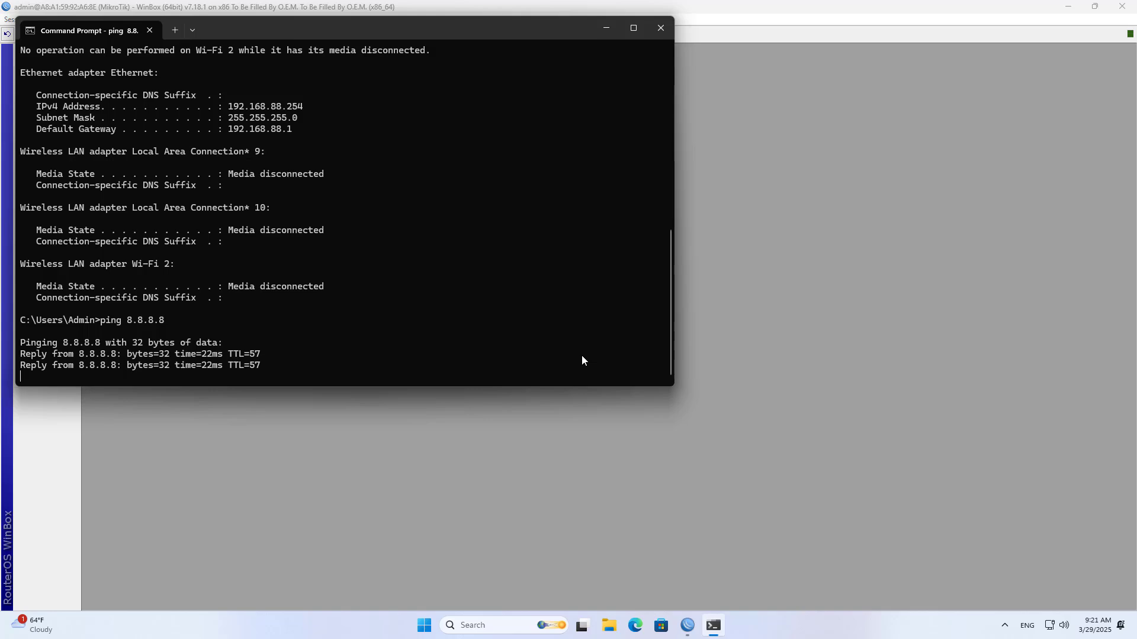
{"action": "key", "text": "ctrl+c"}
Test name resolution by pinging google.com, stop the ping, and minimize Command Prompt.
{"action": "type", "text": "pi"}
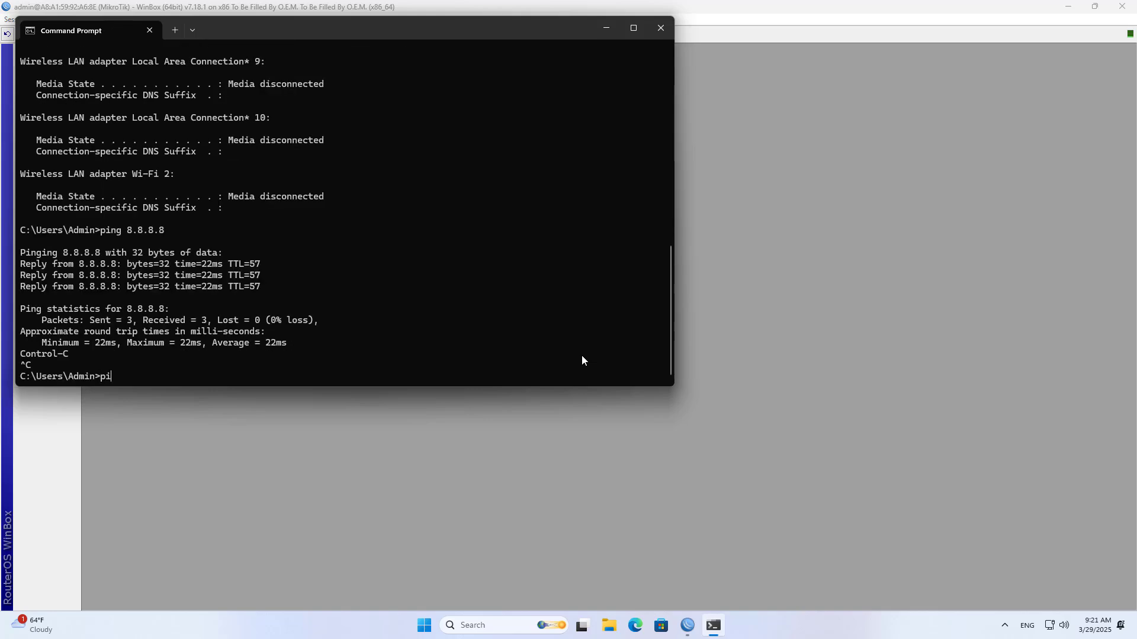
{"action": "type", "text": "ng google.com"}
{"action": "key", "text": "Return"}
{"action": "key", "text": "ctrl+c"}
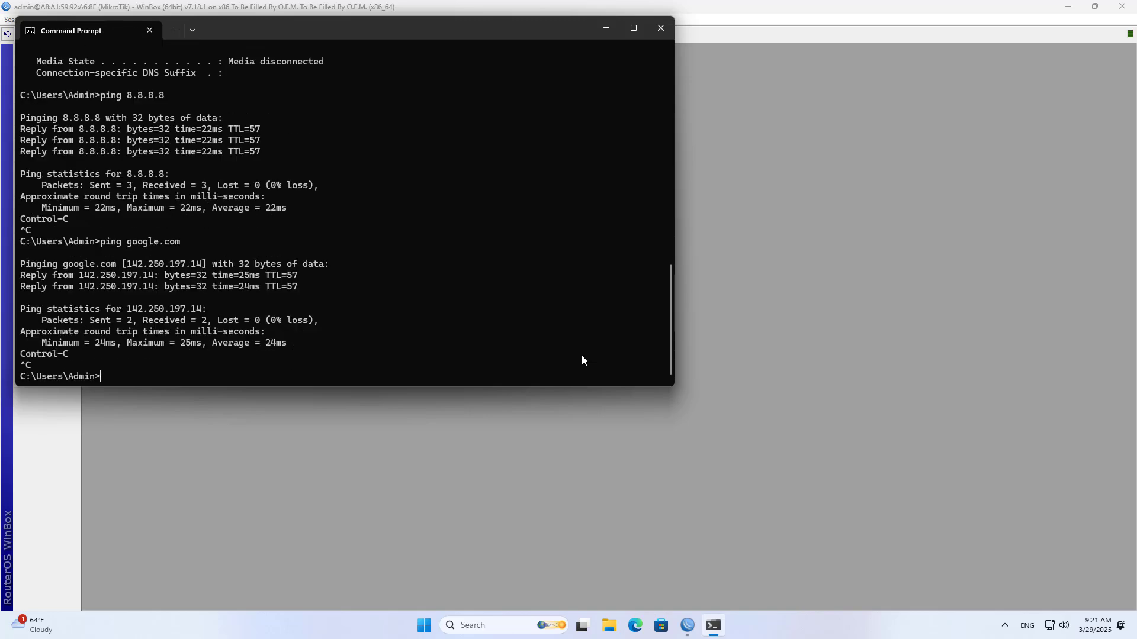
{"action": "left_click", "coordinate": [606, 31]}
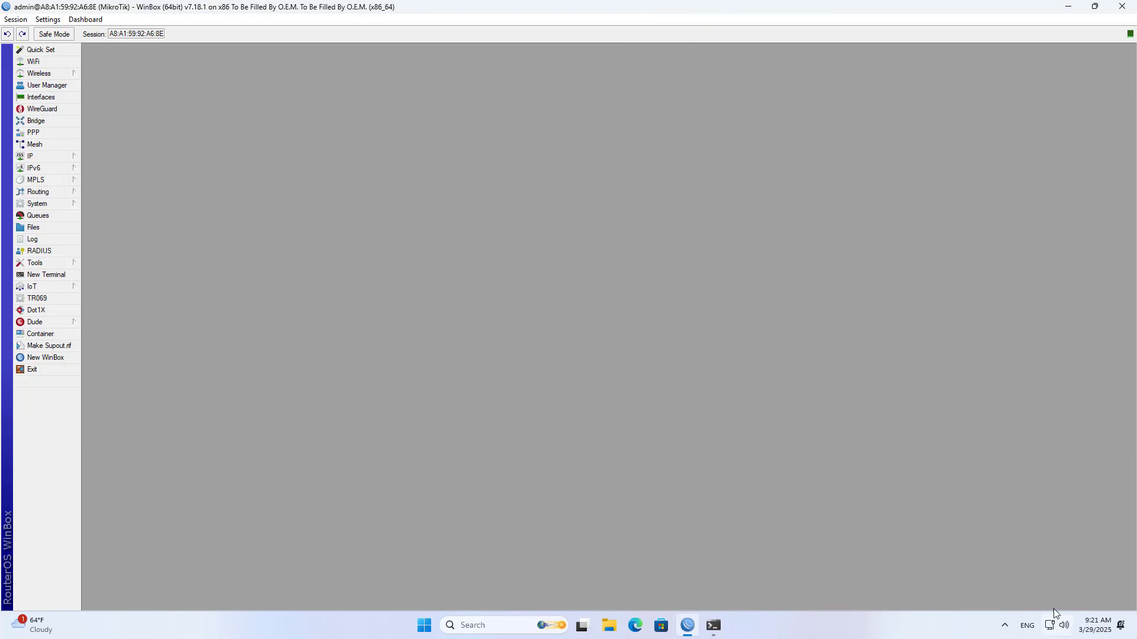